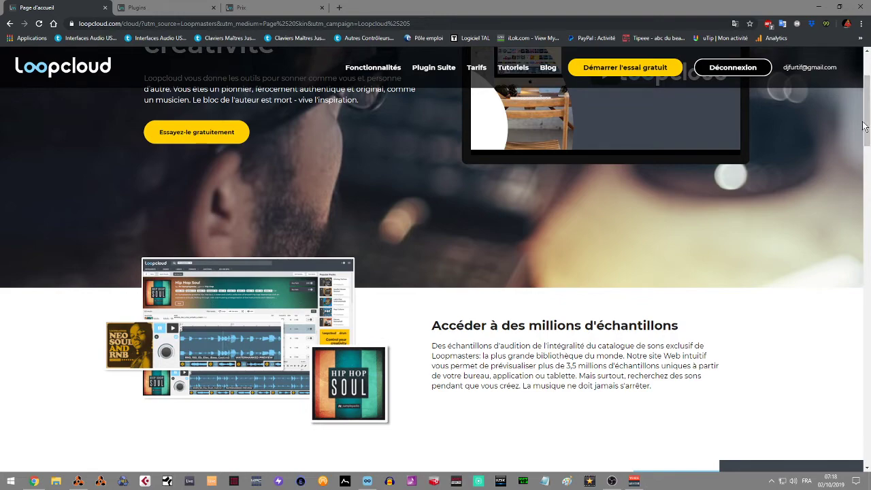
Step: Examine the Loopcloud home page's sections on sample access, loop editing, effects and sound storage
scroll(864, 123, "up", 2)
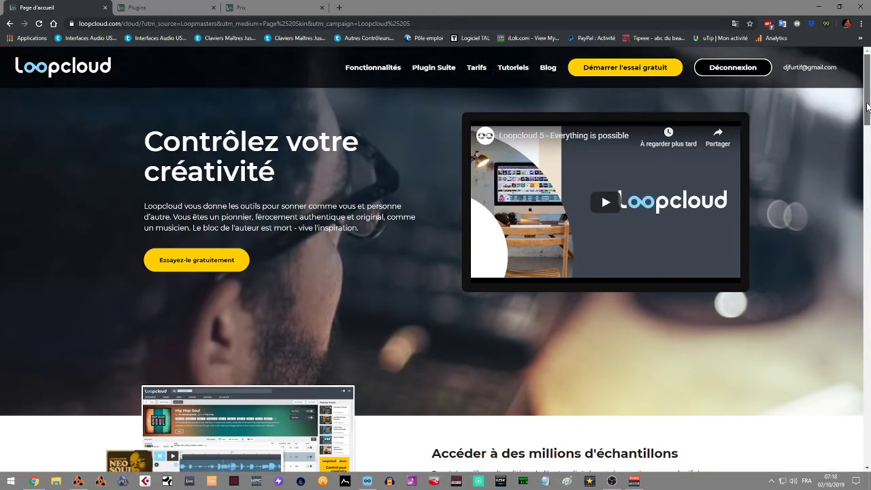
scroll(866, 125, "down", 1)
scroll(867, 124, "down", 5)
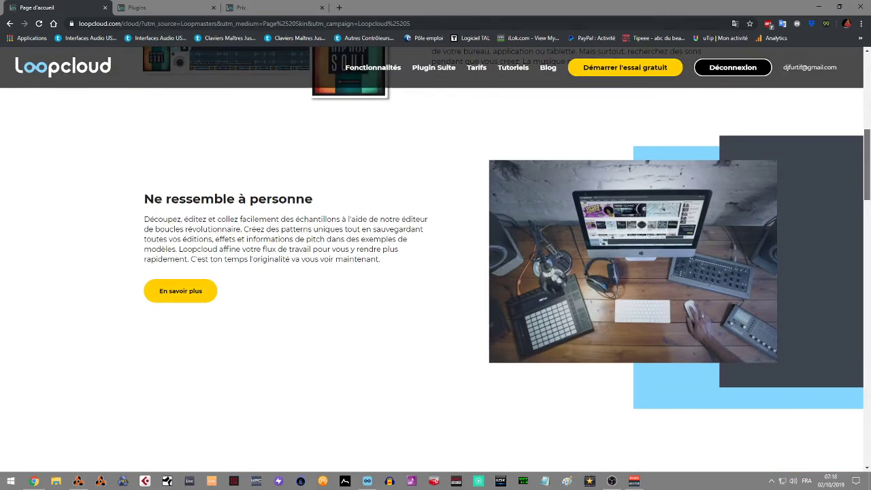
scroll(436, 259, "down", 3)
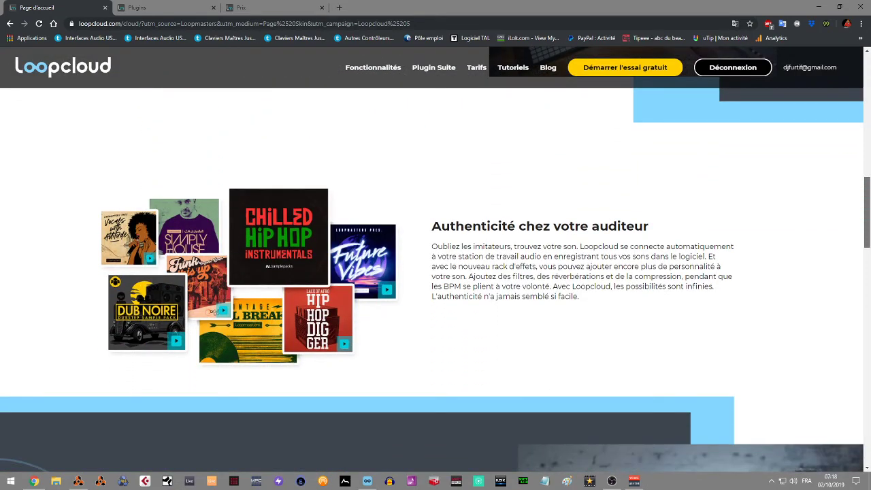
scroll(435, 260, "down", 3)
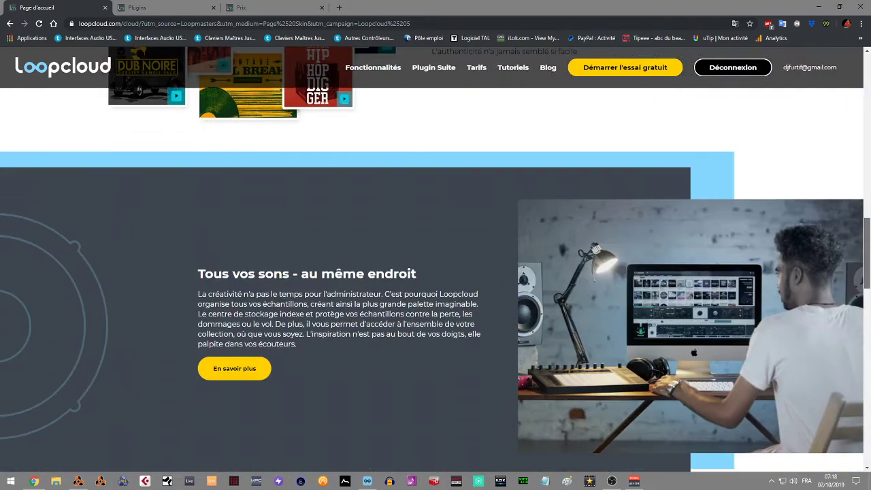
scroll(869, 108, "up", 12)
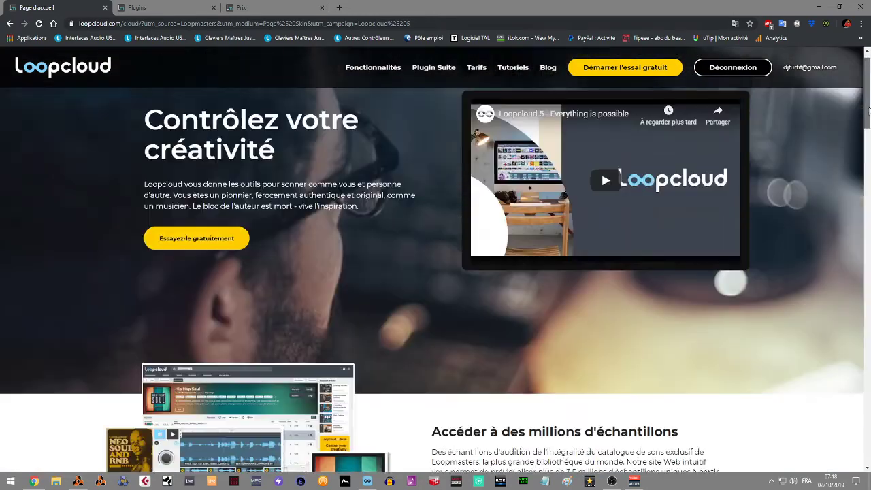
left_click_drag(869, 109, 868, 93)
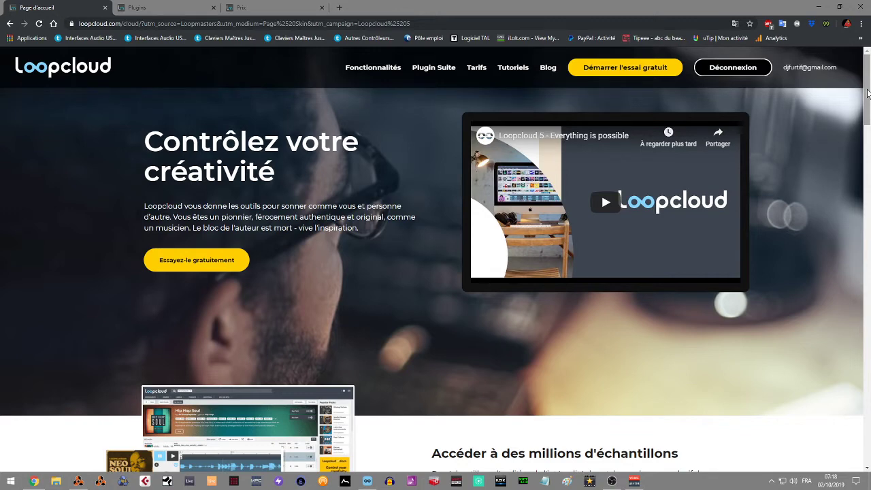
Step: Compare the prices and included features of the Libre, Artiste, Studio and Professionnel plans
left_click(283, 7)
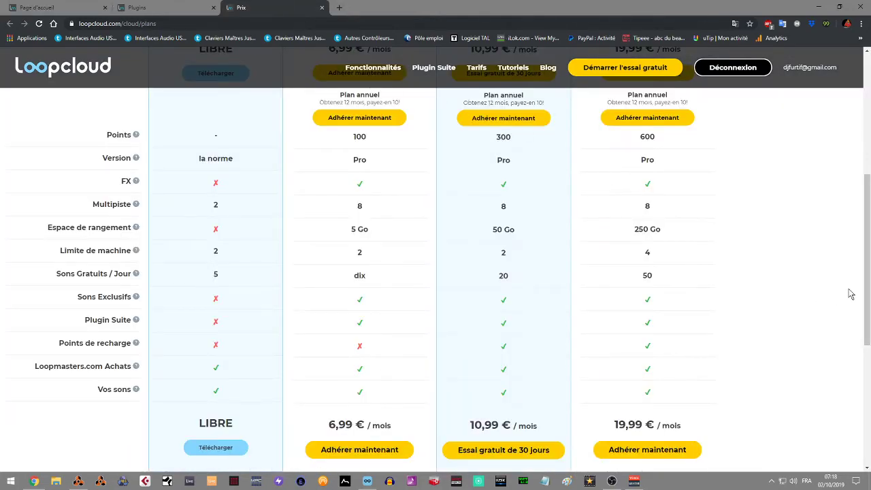
left_click_drag(863, 295, 862, 250)
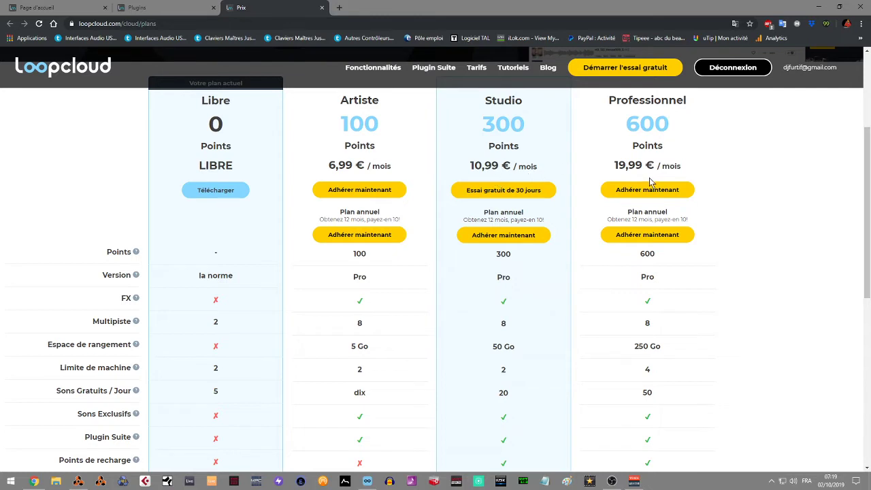
scroll(838, 172, "down", 2)
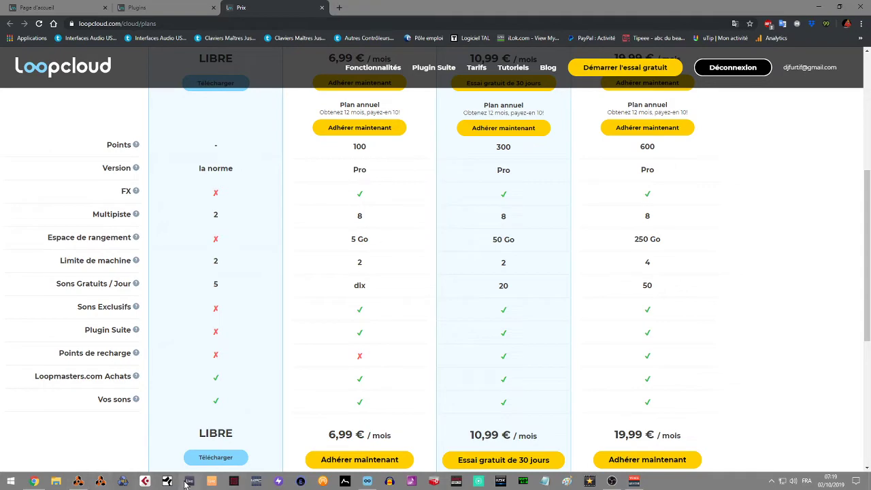
Step: Switch to the Loopcloud desktop app and collapse the empty effects area above the waveform editor
mouse_move(84, 485)
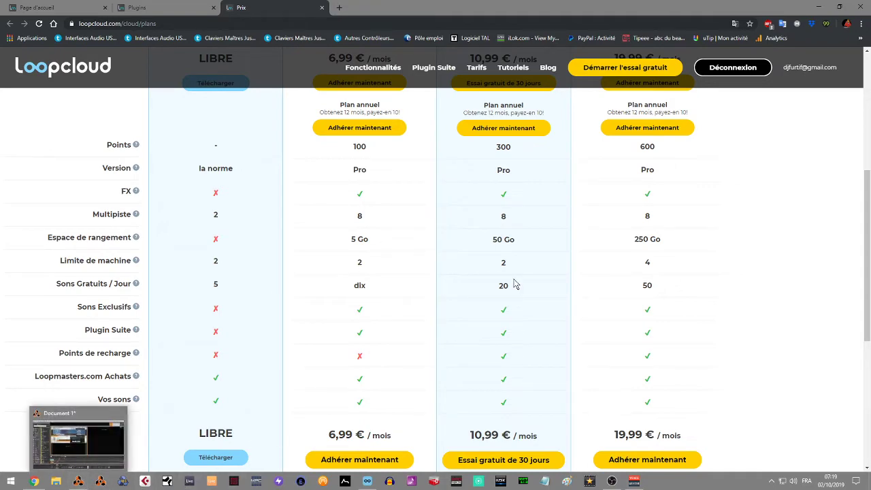
left_click(819, 8)
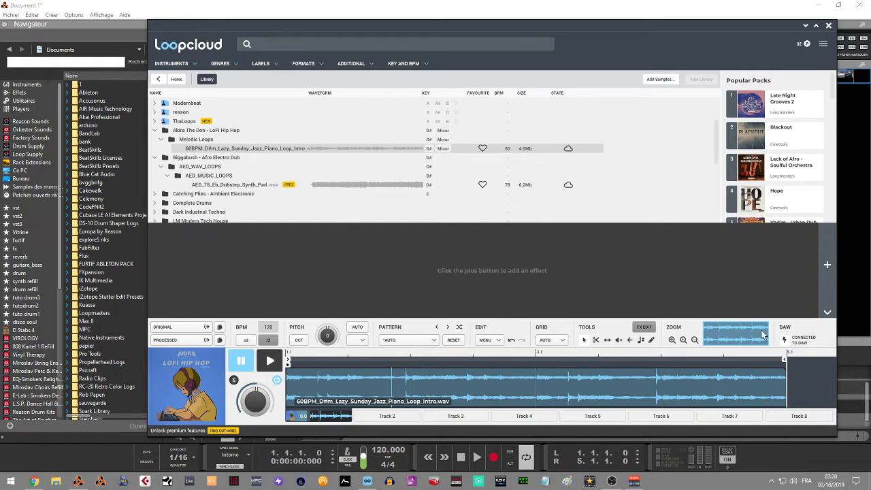
left_click(827, 311)
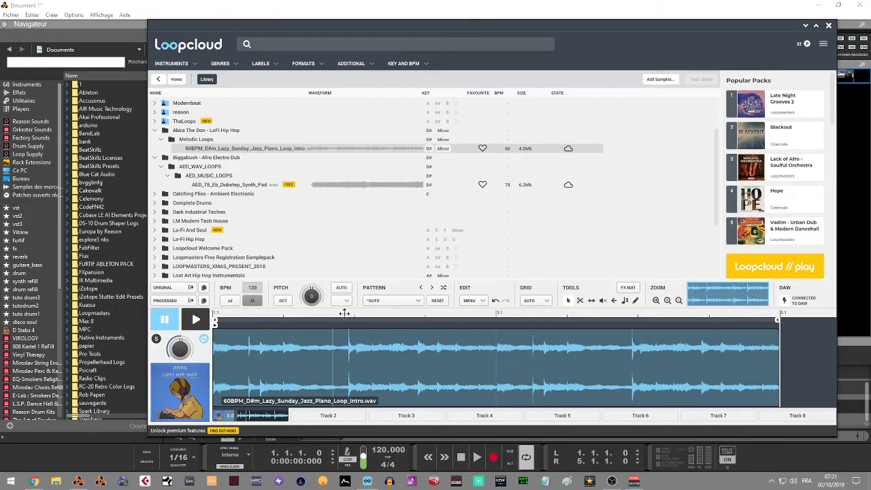
Step: Examine the categories of factory pattern presets and the commands available for editing the loop
left_click(409, 304)
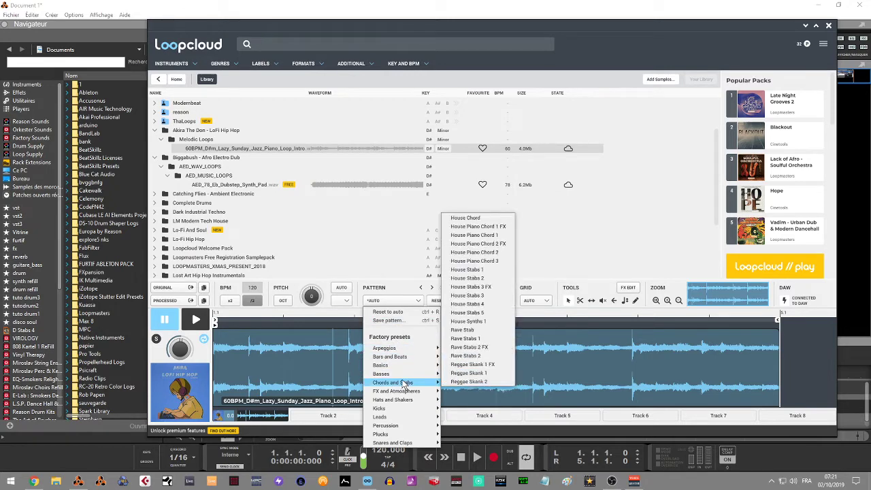
mouse_move(411, 447)
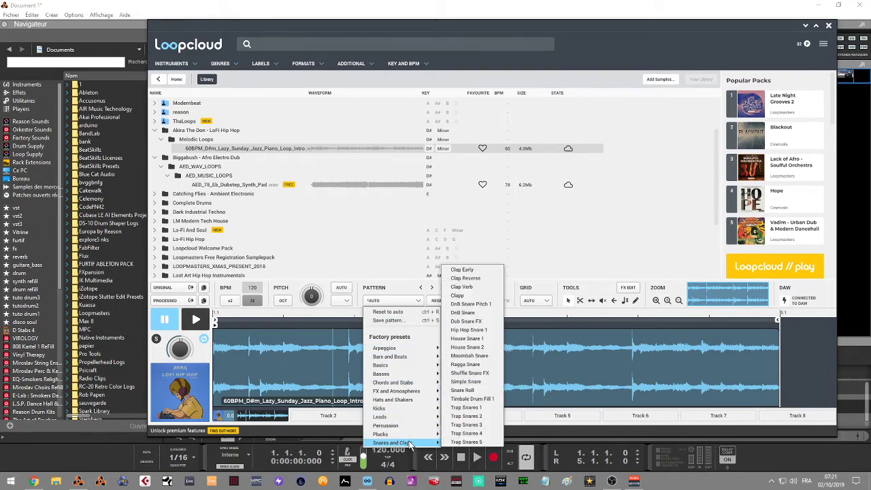
mouse_move(406, 350)
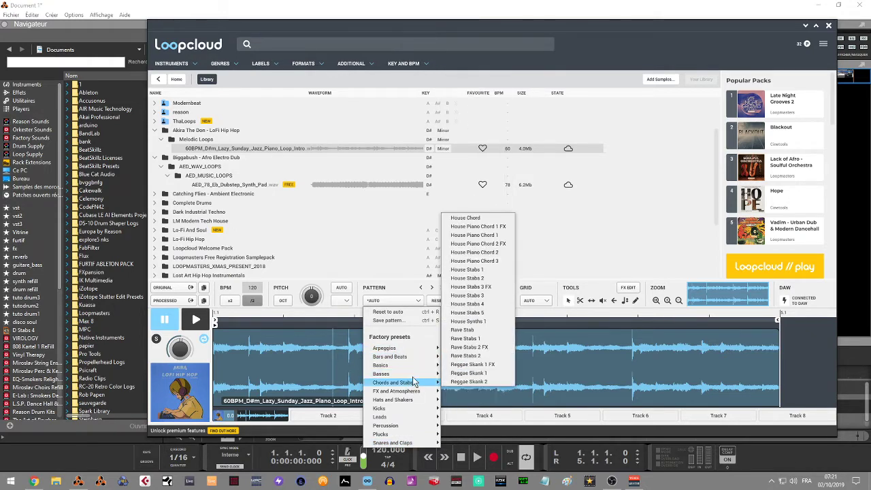
mouse_move(416, 394)
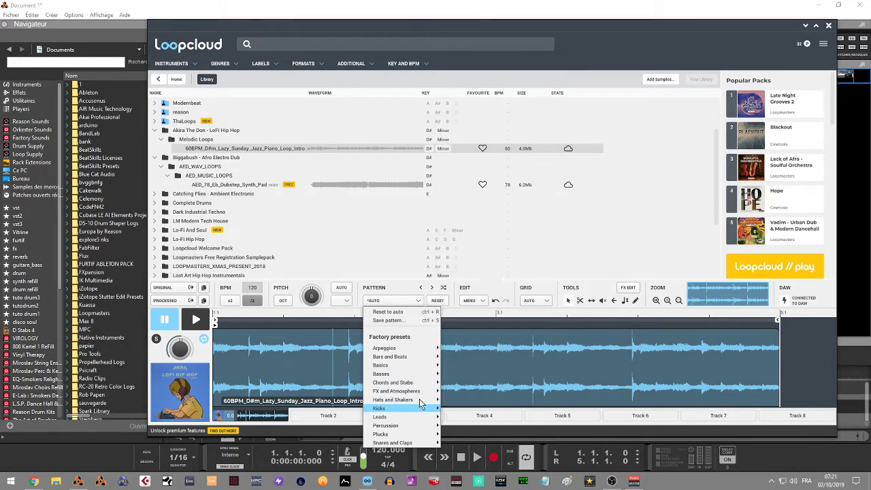
mouse_move(426, 434)
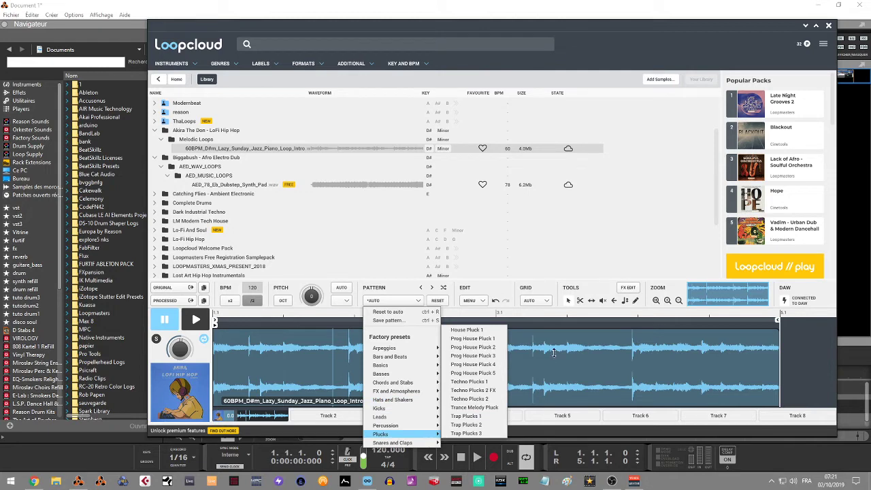
left_click(502, 287)
left_click(484, 300)
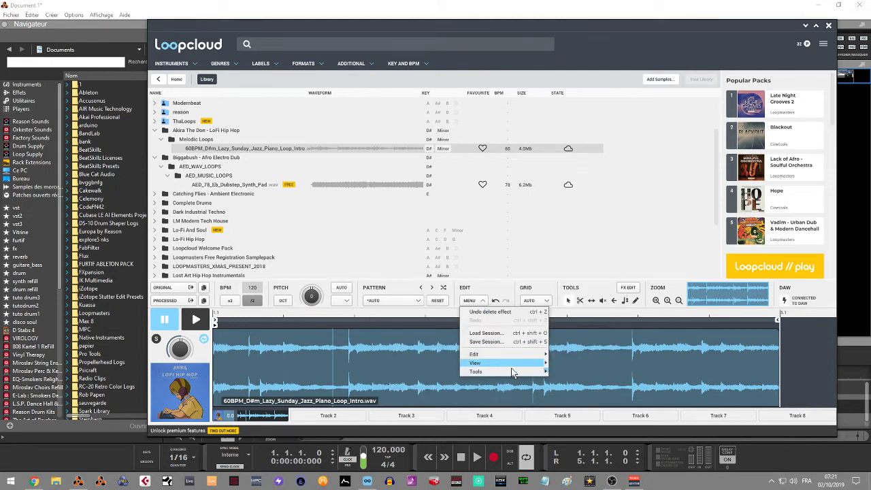
mouse_move(513, 375)
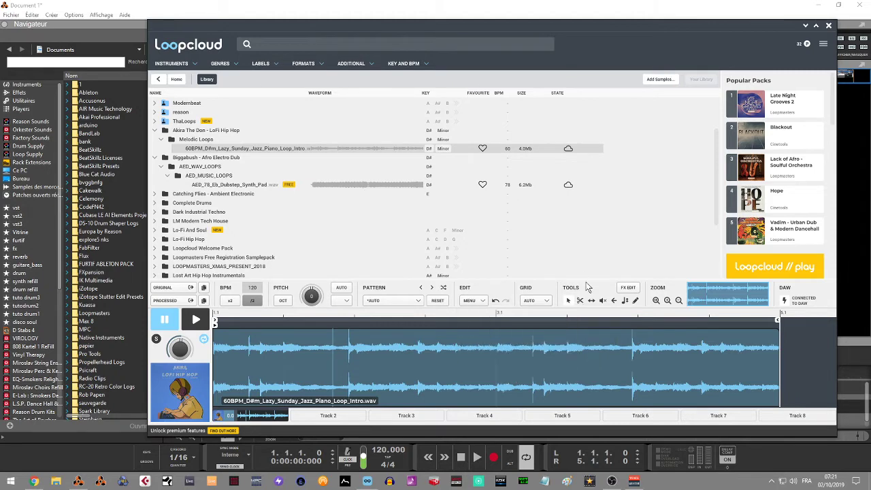
left_click(584, 285)
Step: Preview the Lazy Sunday jazz piano loop and cut its waveform into six slices
left_click(197, 321)
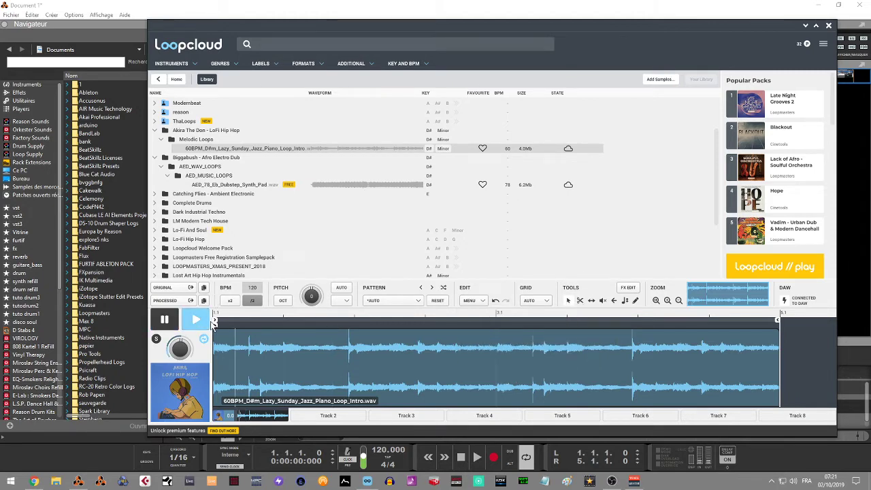
key("space")
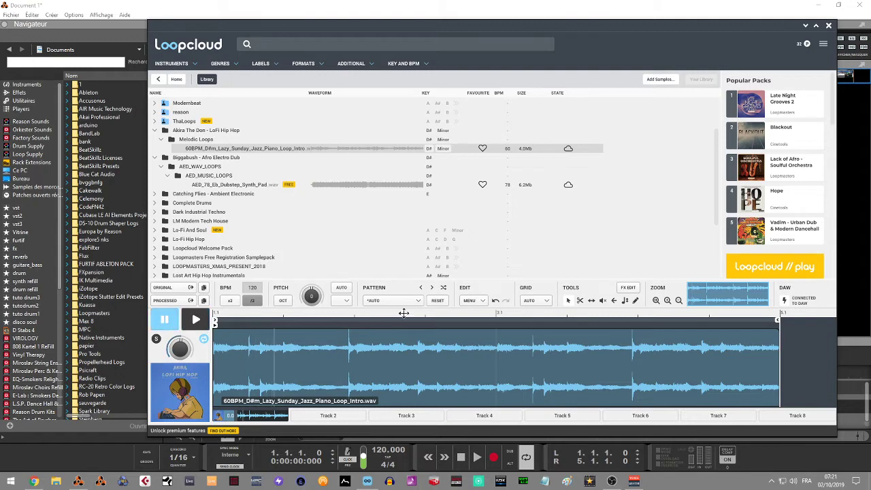
left_click(580, 301)
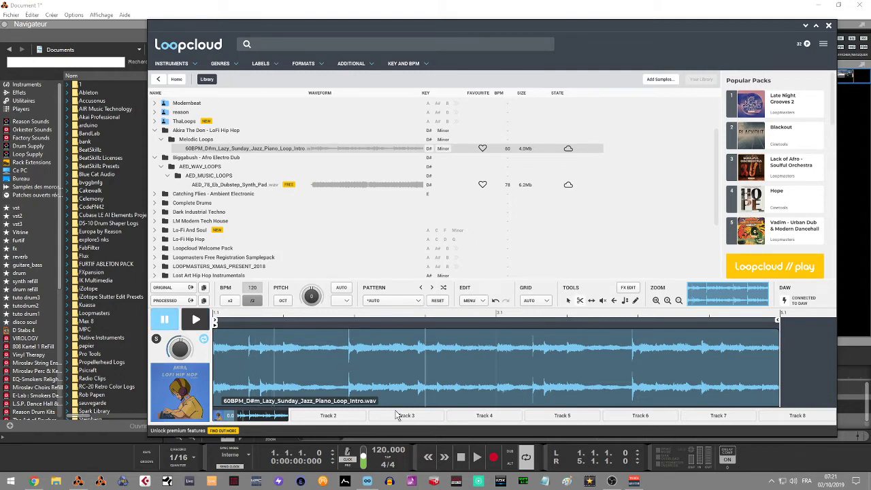
left_click(272, 381)
left_click(416, 383)
left_click(545, 384)
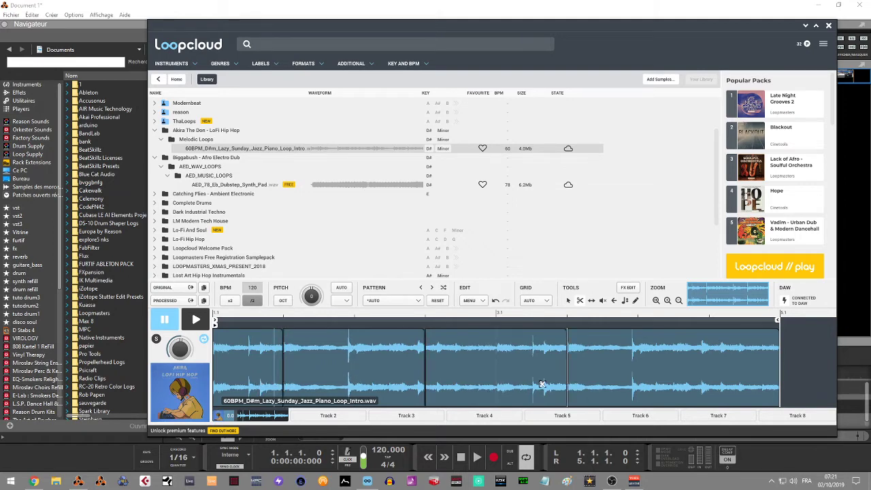
left_click(658, 374)
left_click(494, 370)
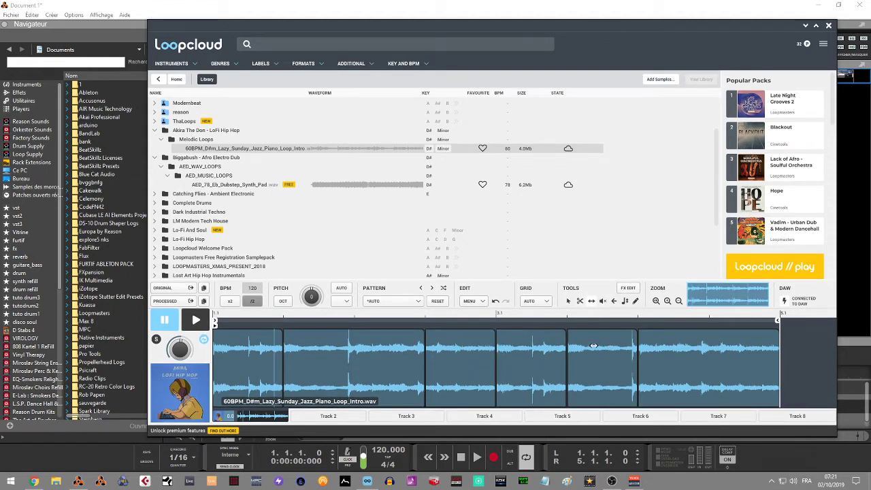
Step: Mute the fifth slice of the piano loop and unmute it again
left_click(604, 301)
left_click(603, 369)
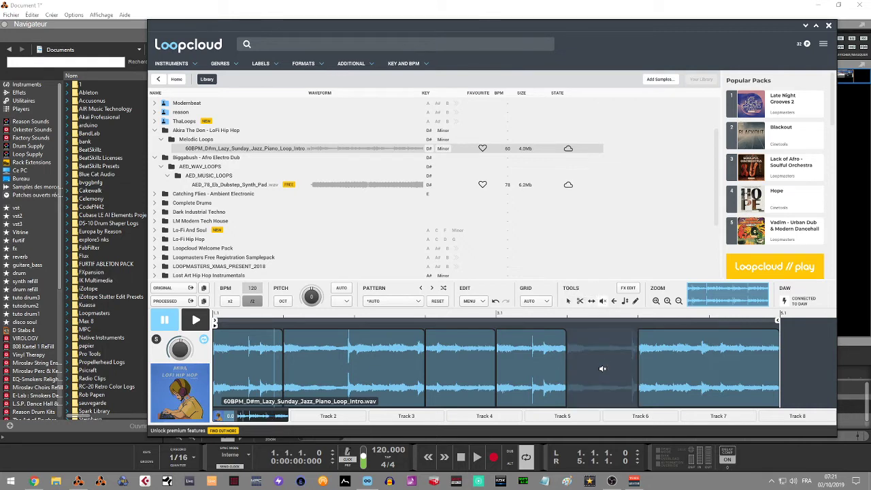
left_click(603, 369)
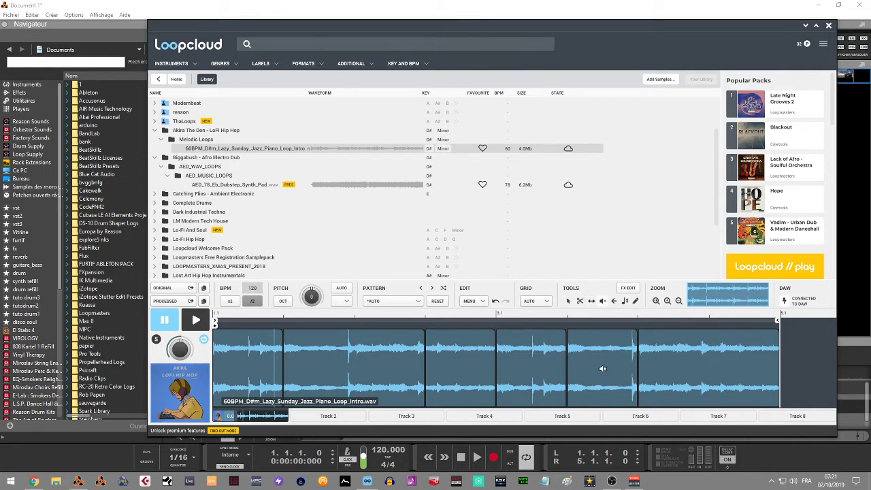
Step: Reverse the fifth slice and try the pitch tool, dismissing the subscription offer
left_click(615, 301)
left_click(610, 360)
left_click(625, 302)
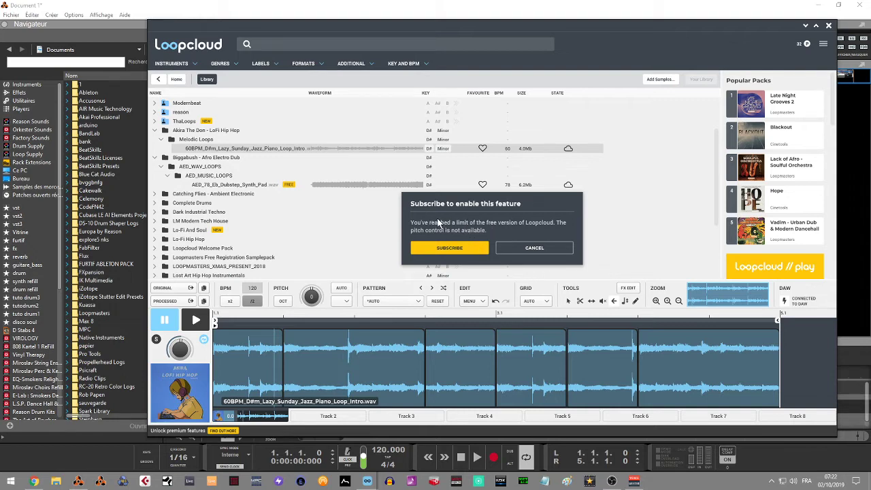
left_click(527, 249)
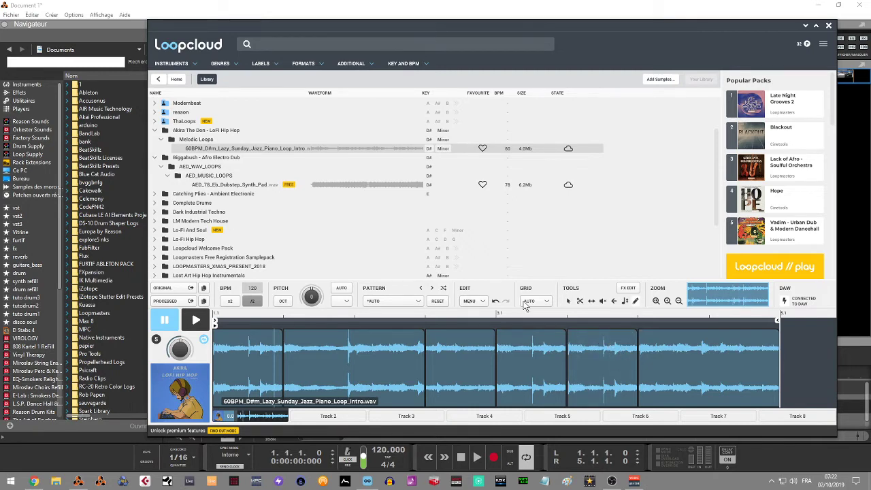
Step: Apply the Reggae Skank 1 factory pattern from Chords and Stabs to the piano loop and preview it
left_click(569, 301)
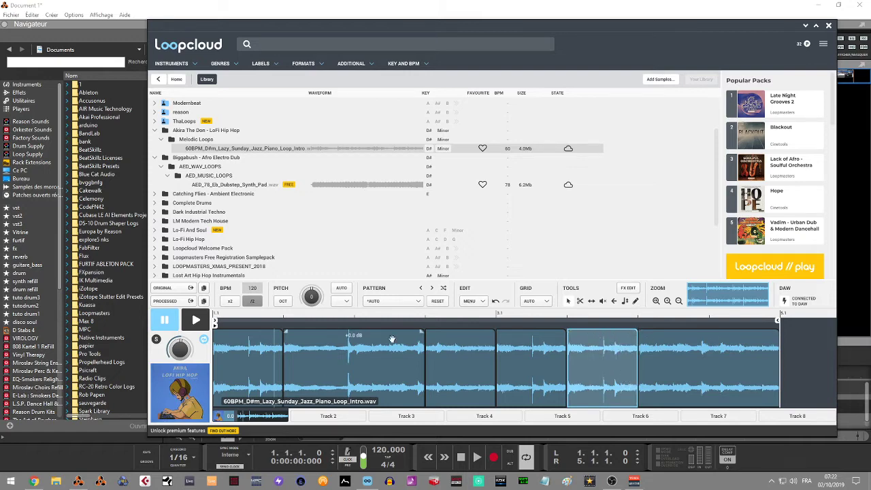
left_click(415, 301)
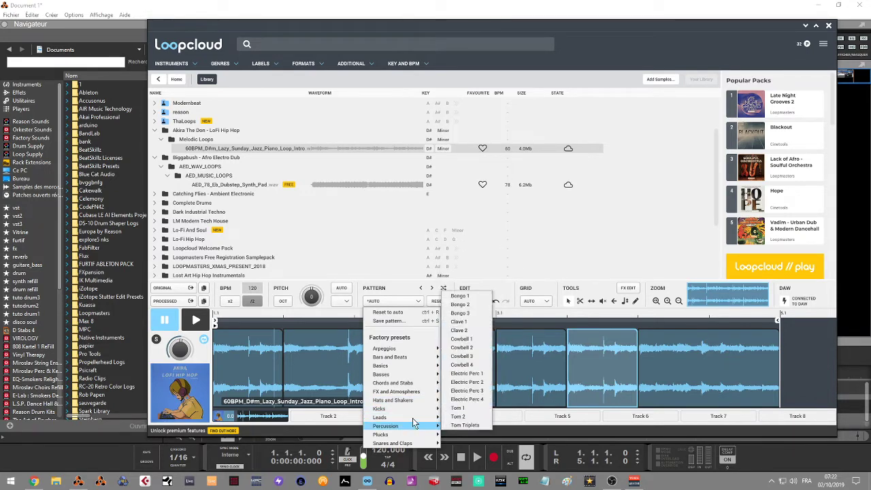
mouse_move(406, 386)
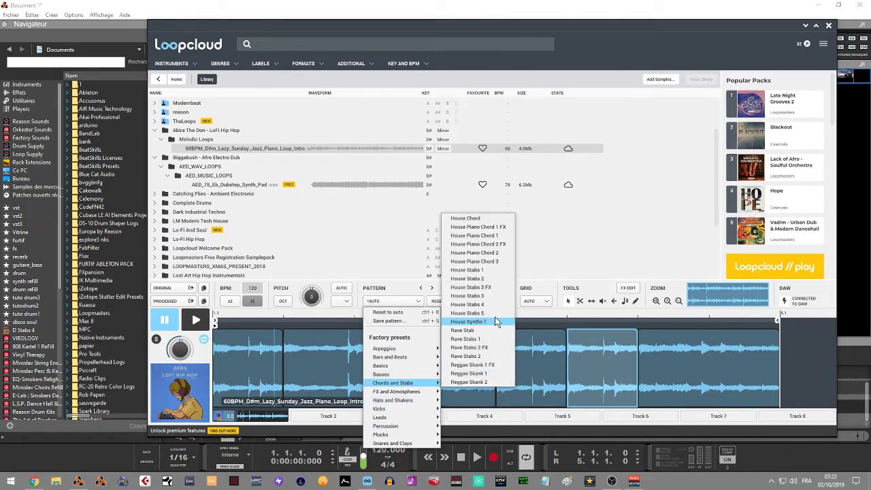
left_click(480, 375)
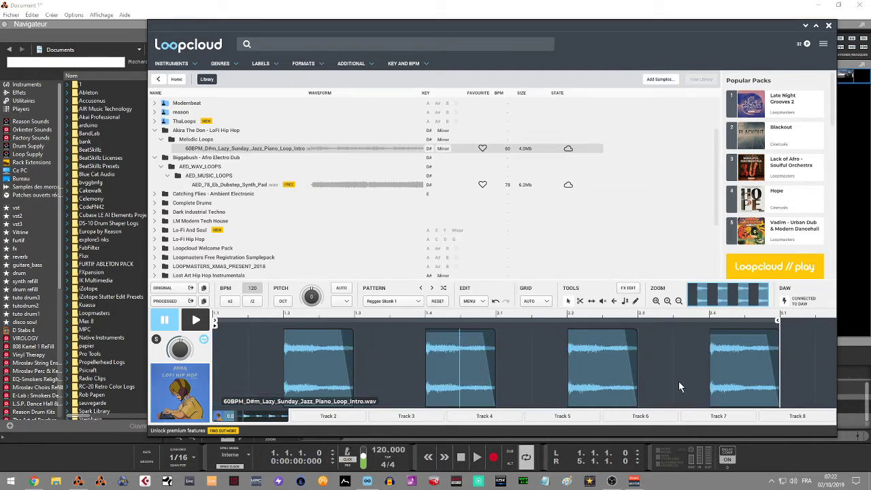
key("space")
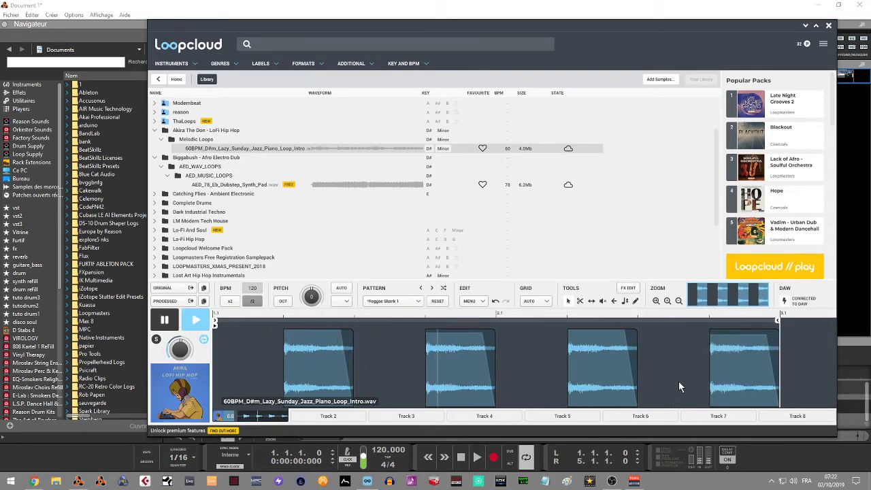
key("space")
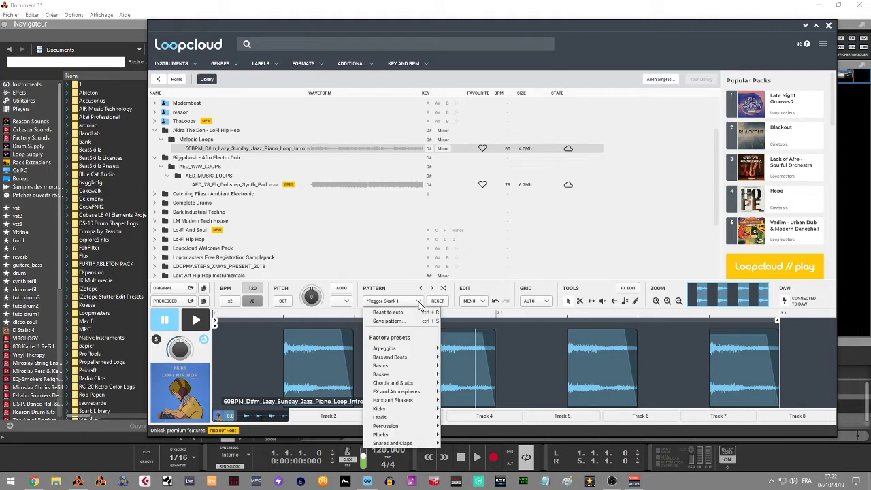
Step: Preview the Arpeggio 2 factory pattern from Arpeggios on the piano loop and reset the pattern to auto
left_click(417, 301)
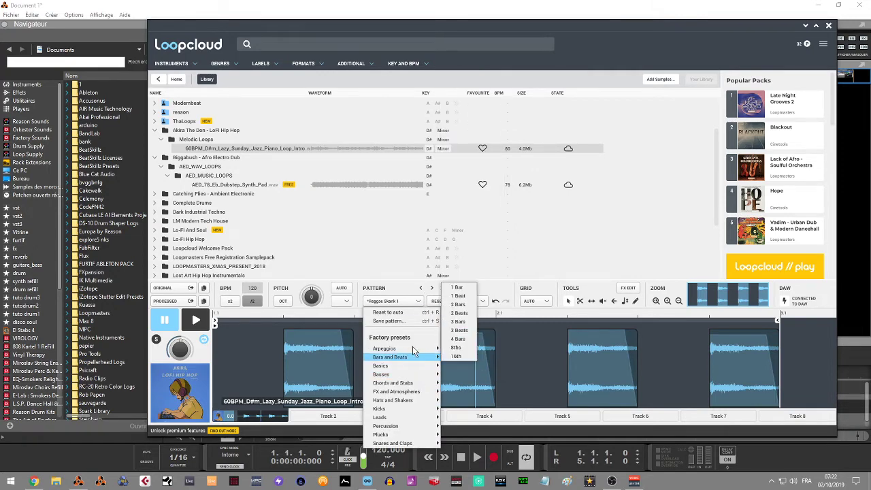
mouse_move(413, 351)
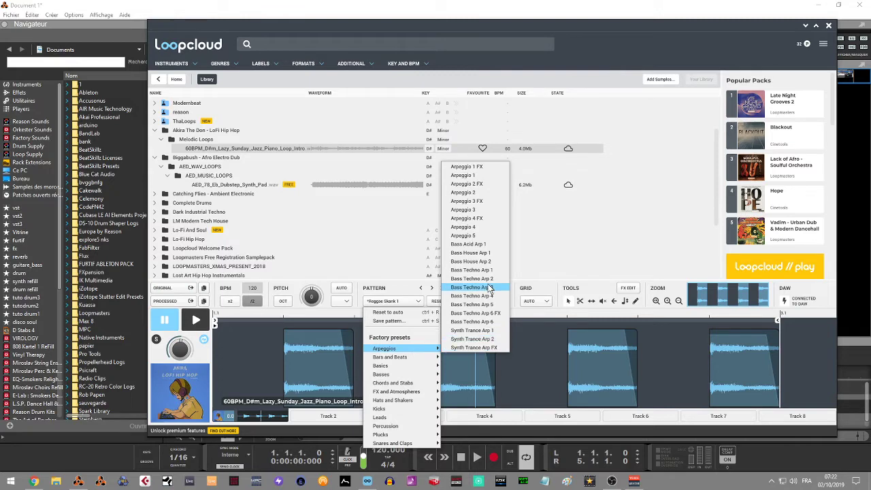
left_click(469, 193)
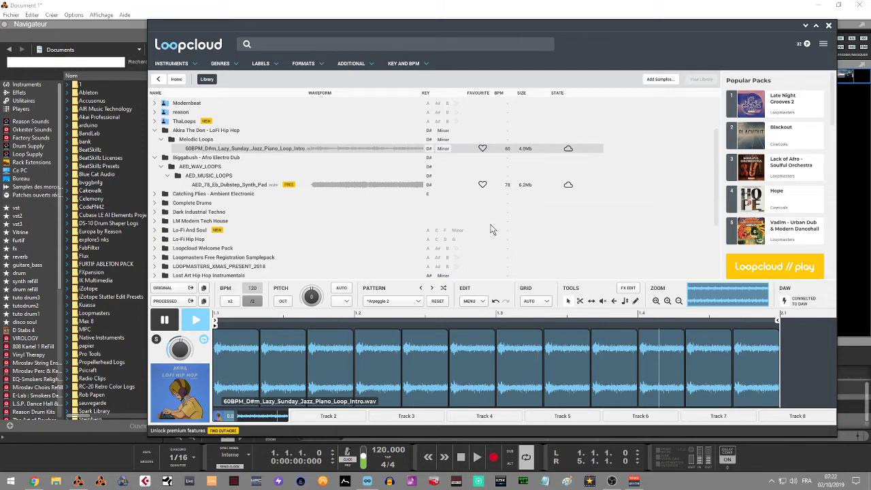
key("space")
left_click(438, 301)
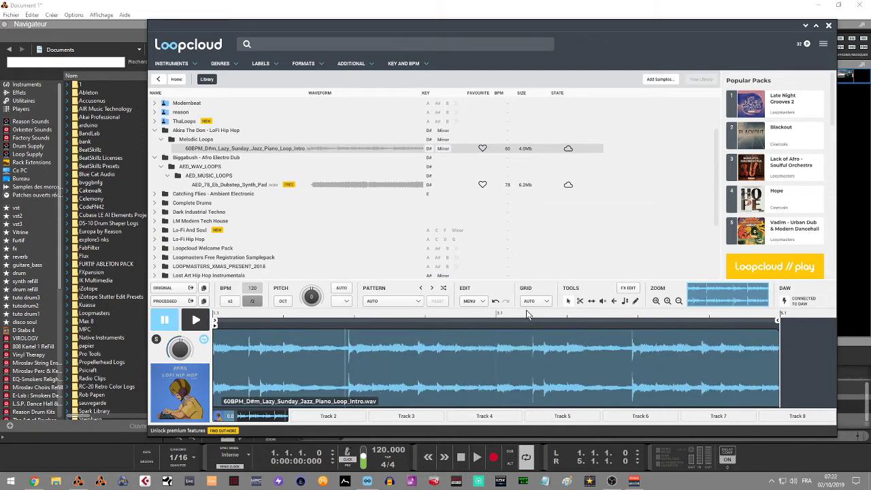
Step: Add the 4ths Band Pass Saw filter effect from the factory presets to the piano loop and preview it
left_click(630, 291)
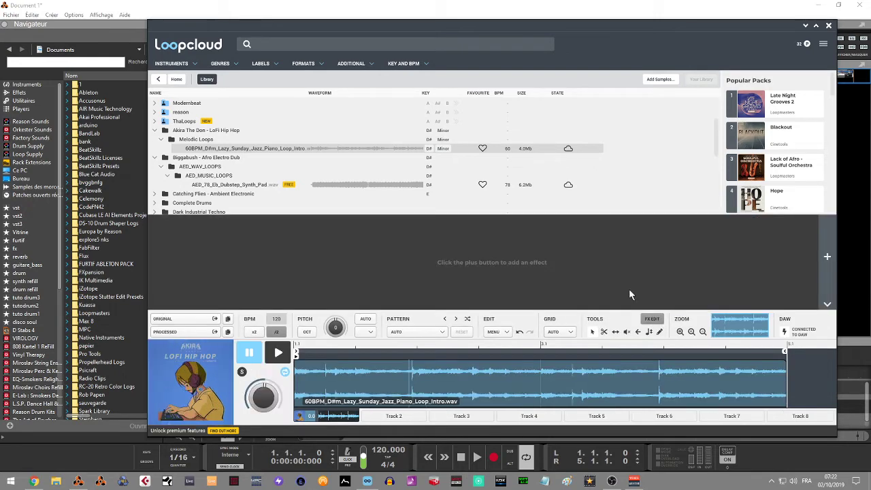
left_click(826, 257)
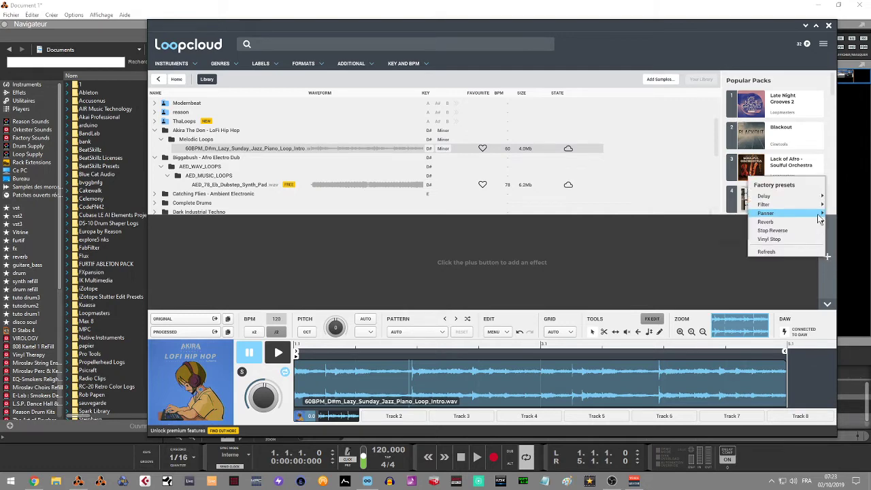
mouse_move(813, 197)
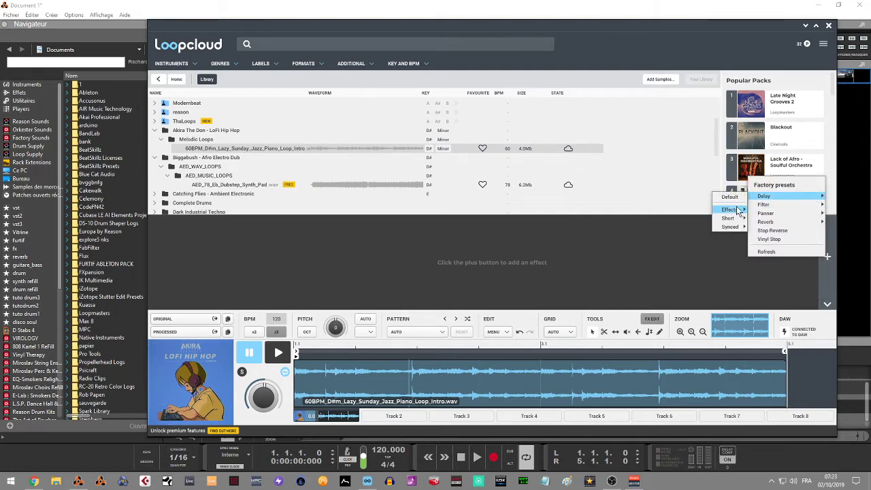
mouse_move(734, 213)
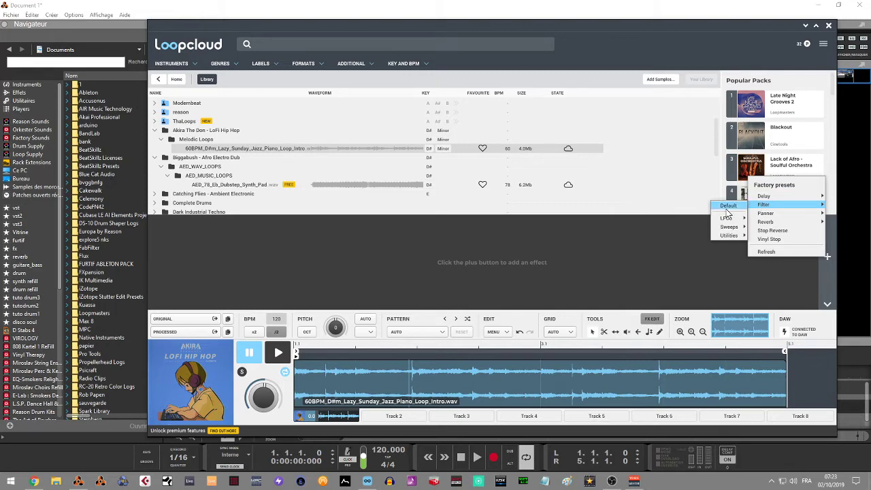
left_click(674, 220)
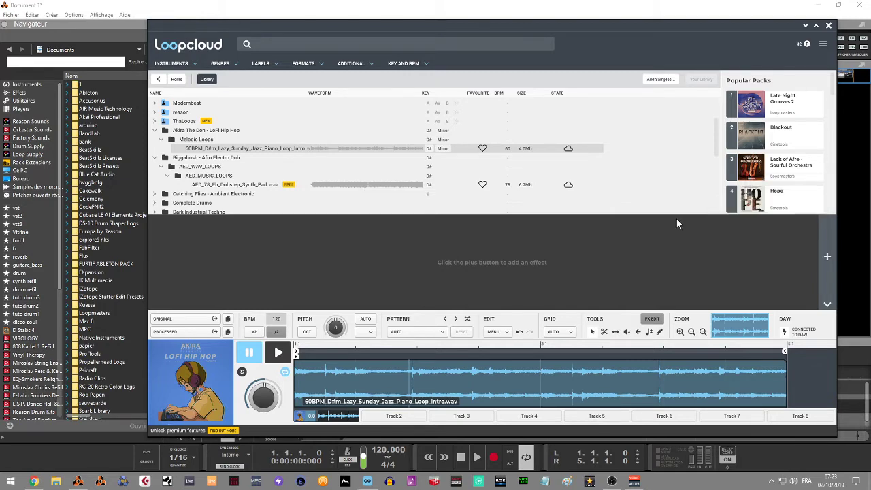
key("space")
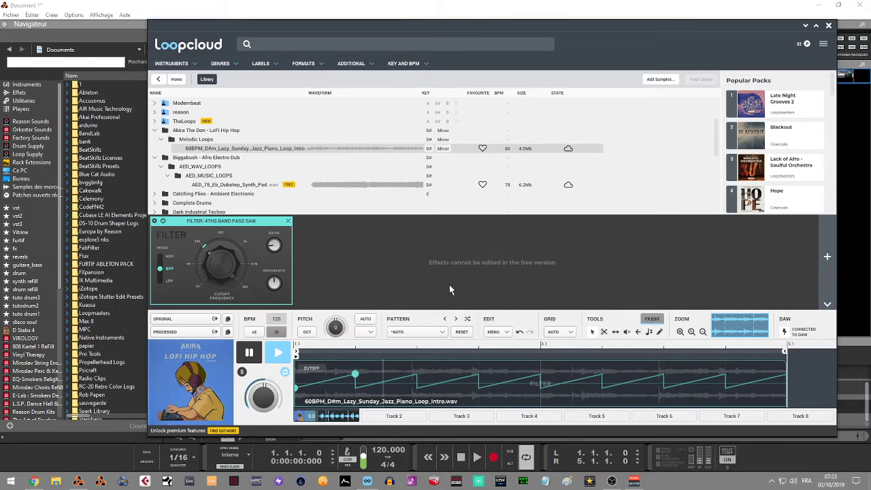
key("space")
Step: Try to edit the filter's cutoff frequency, dismiss the subscription offer and preview the filtered piano loop again
left_click(223, 264)
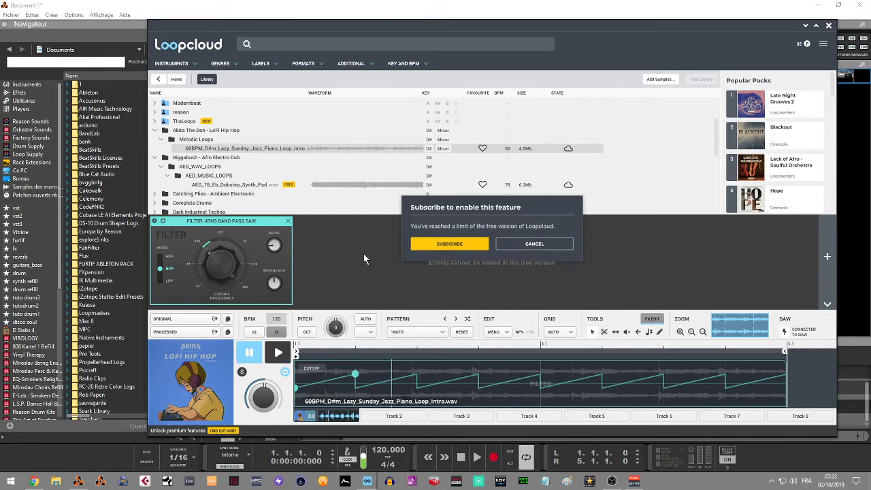
left_click(535, 244)
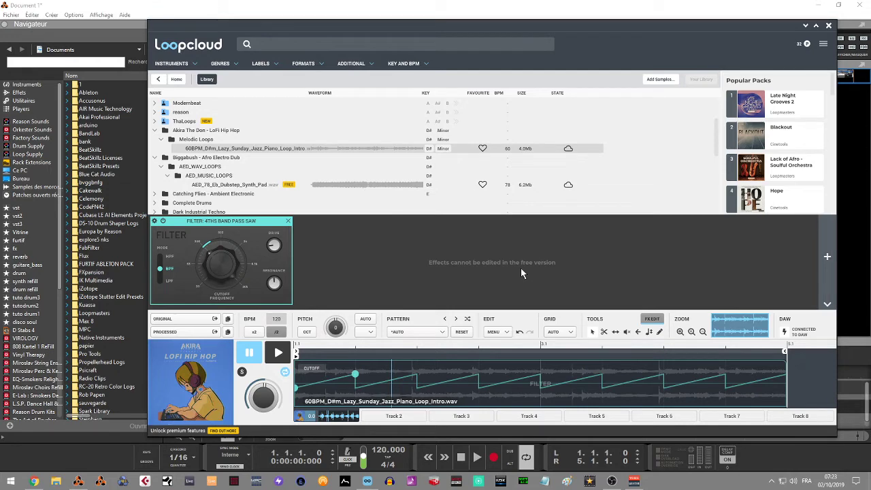
key("space")
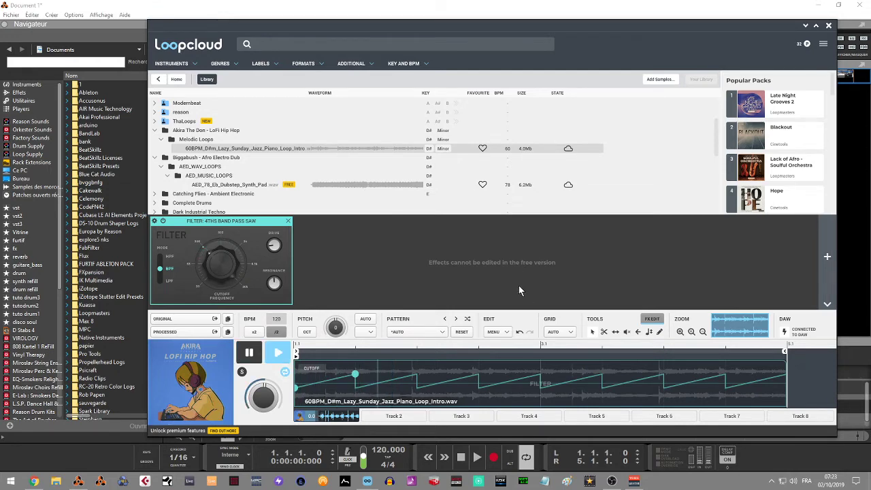
key("space")
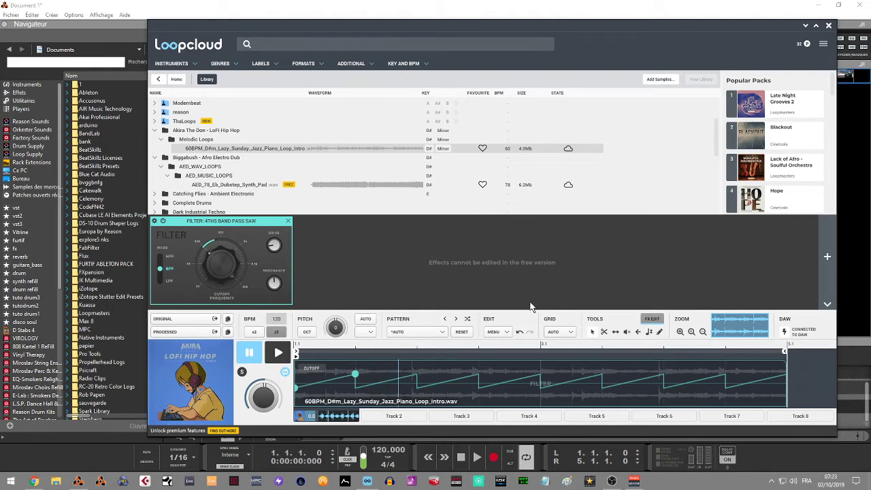
key("space")
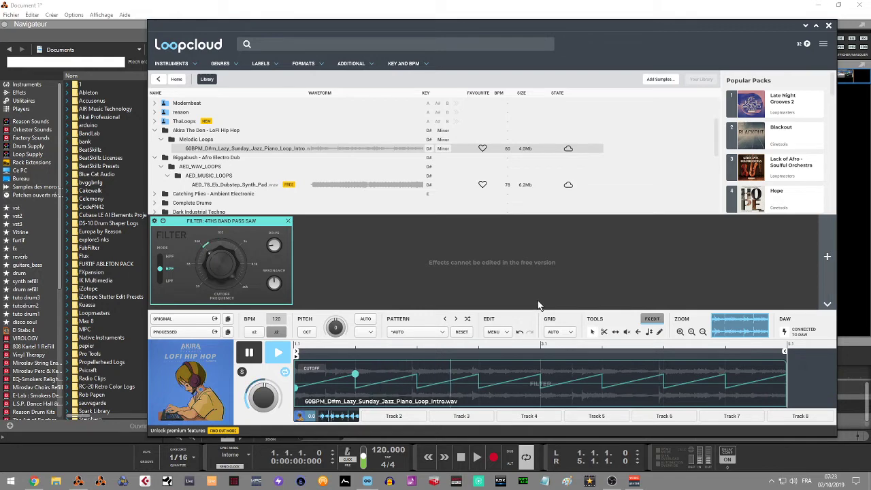
key("space")
Step: Add the Fast smooth sine full effect from the moving Panner presets to the piano loop and preview it
left_click(828, 256)
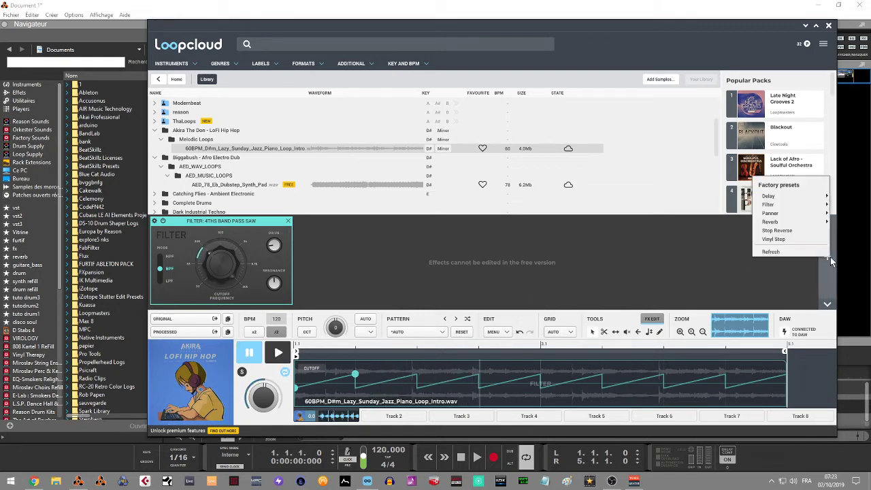
mouse_move(814, 226)
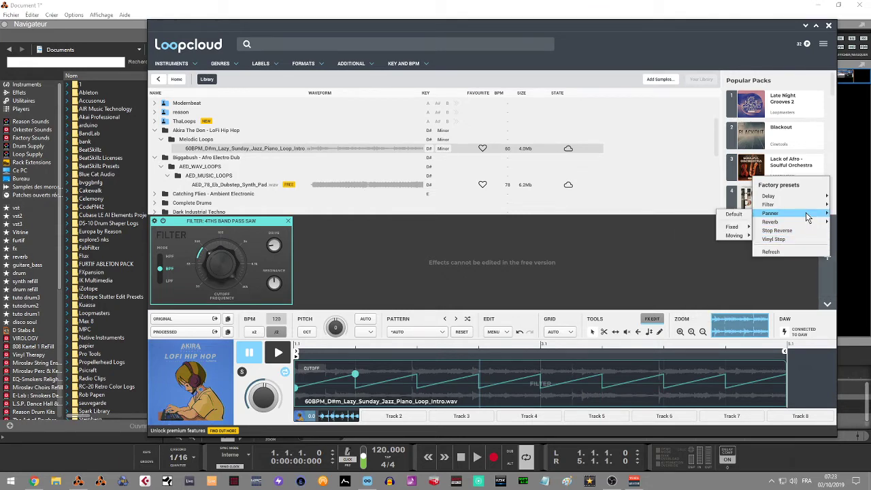
mouse_move(730, 239)
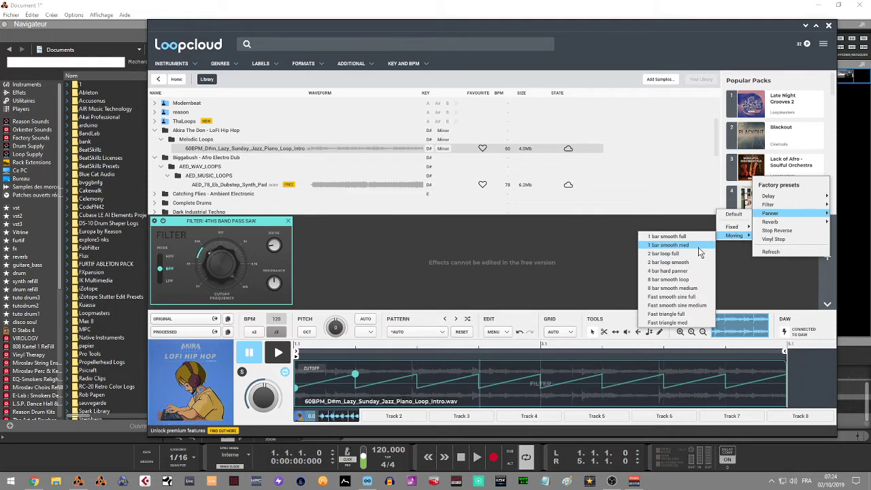
left_click(694, 297)
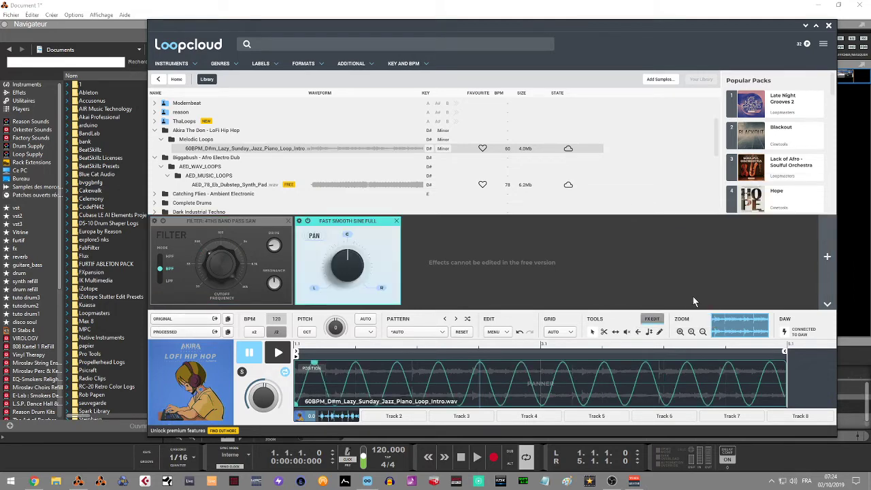
key("space")
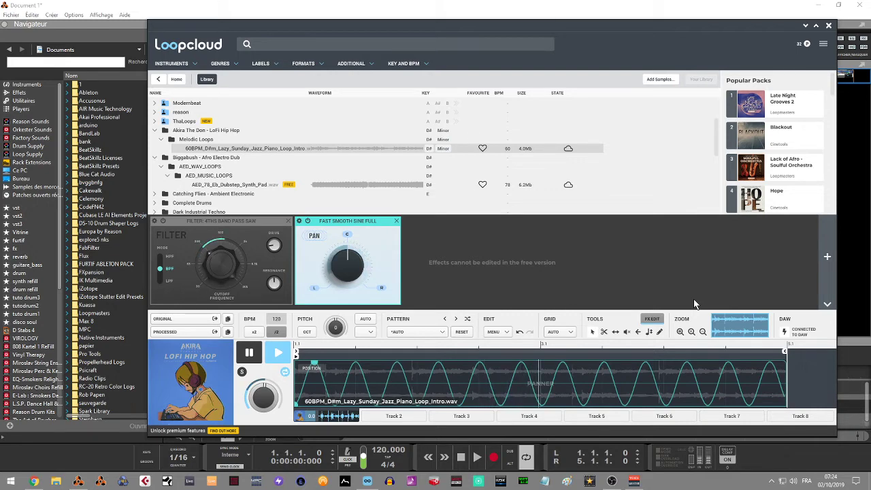
key("space")
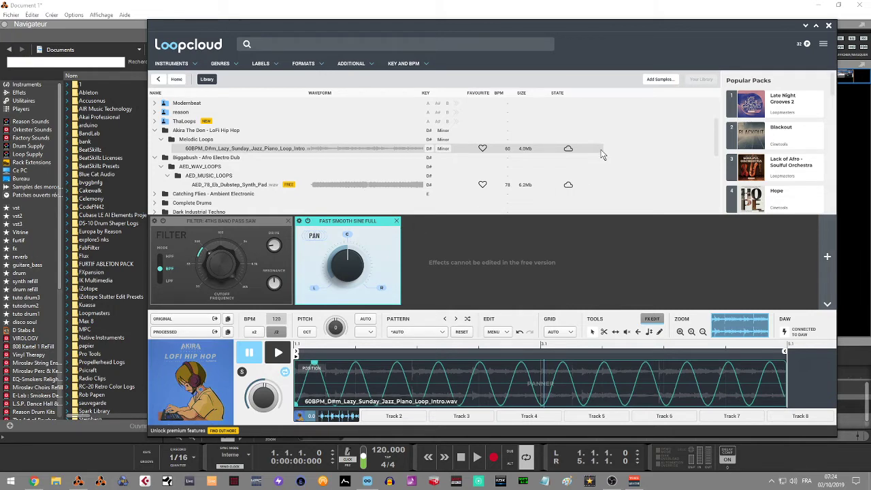
Step: Keep Loopcloud running and minimise its window to return to the Reason rack
left_click(829, 25)
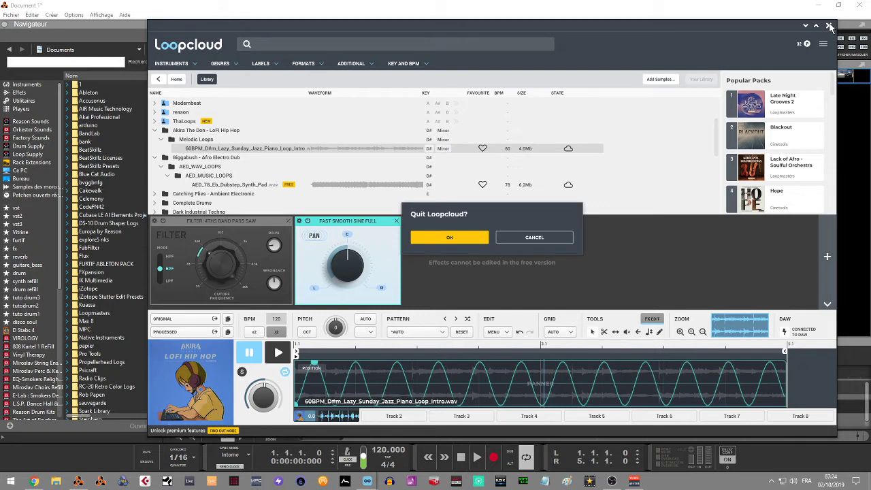
left_click(532, 240)
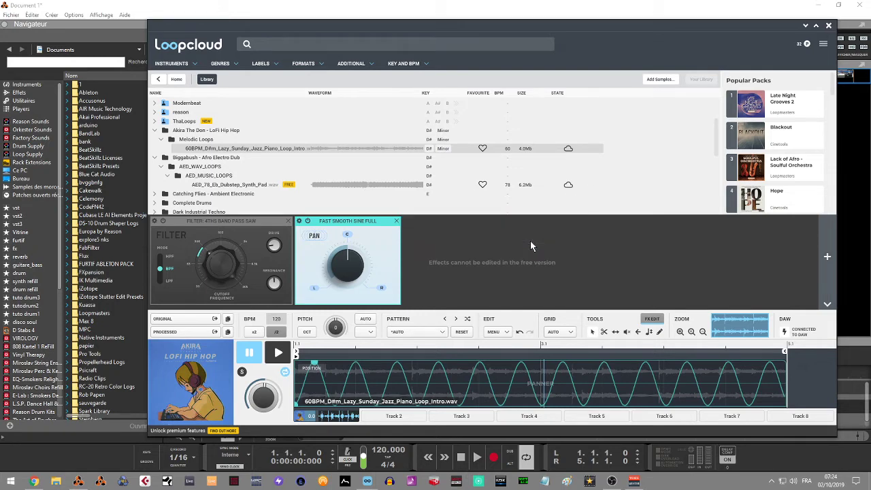
left_click(807, 27)
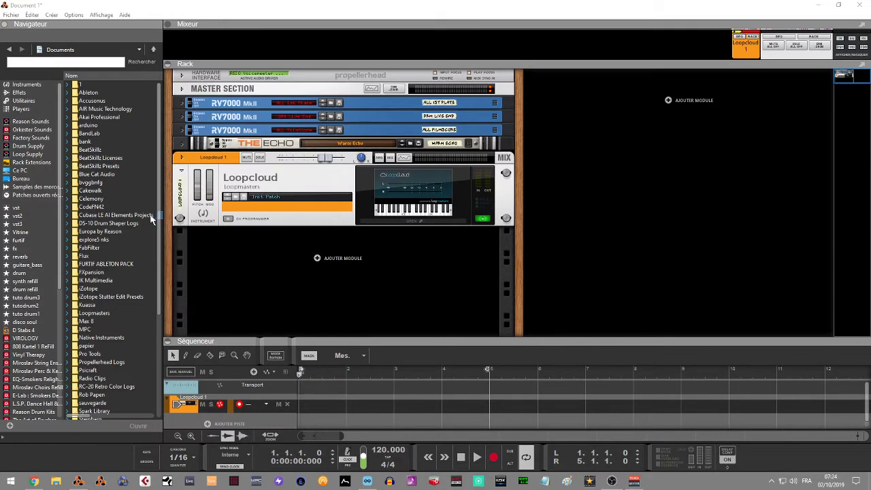
Step: Add the Loopcloud Drum instrument from the Loopmasters instruments to the rack below the Loopcloud device
left_click(26, 84)
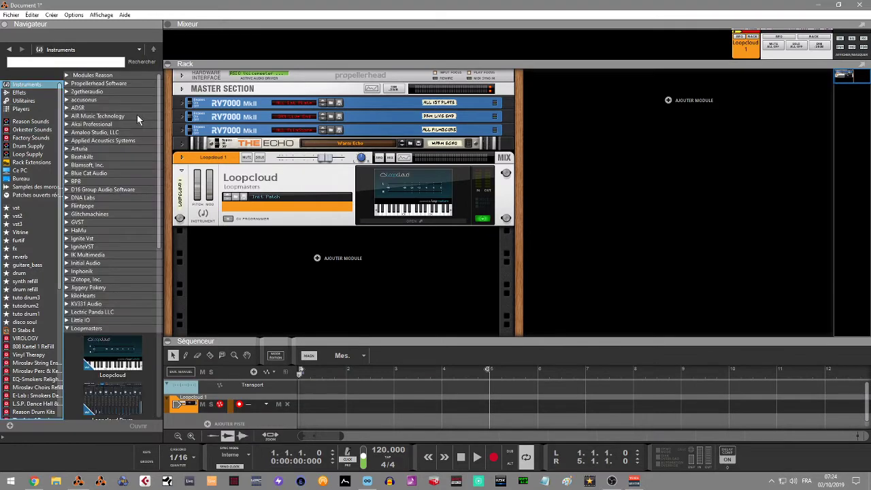
scroll(160, 139, "down", 8)
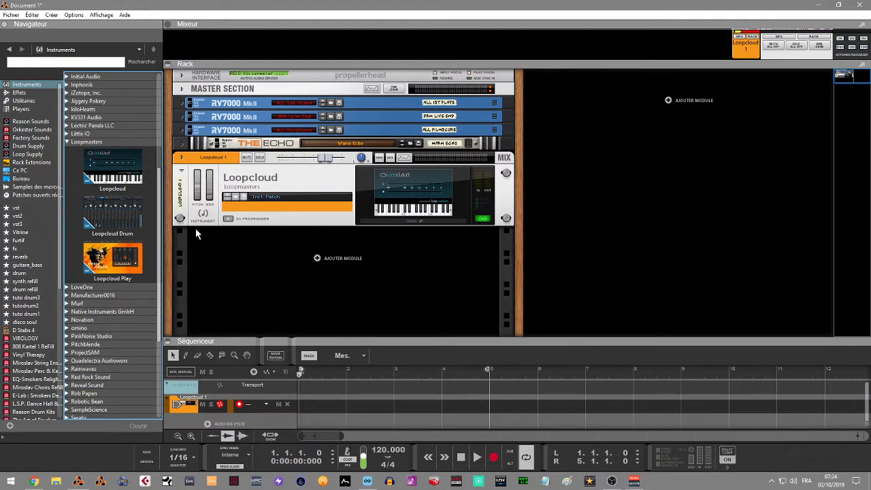
mouse_move(136, 201)
left_mouse_down()
mouse_move(173, 262)
mouse_move(354, 299)
mouse_move(329, 293)
left_mouse_up()
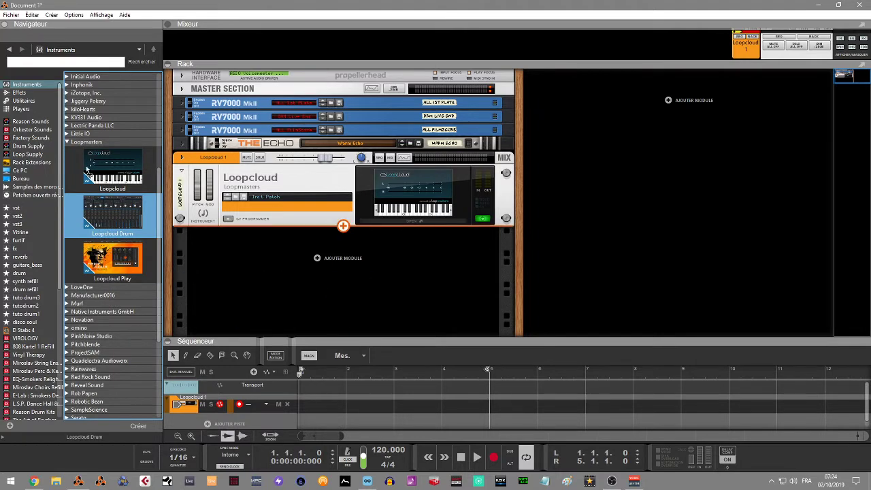
left_click_drag(142, 209, 238, 281)
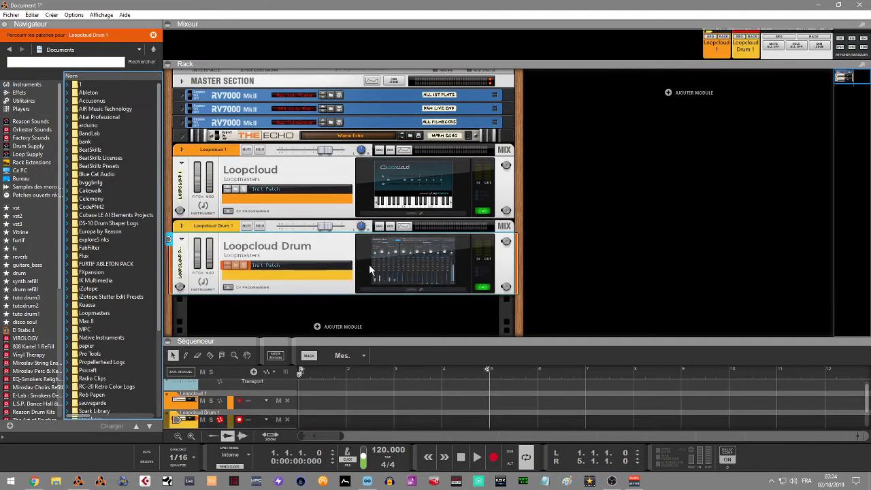
Step: Open the Loopcloud Drum interface, move its window clear of the browser and view the available kit genres
left_click(401, 295)
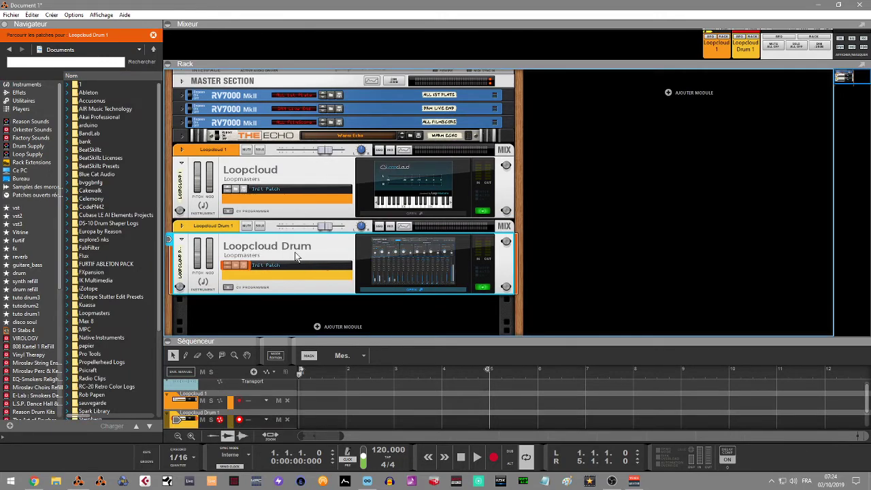
double_click(327, 252)
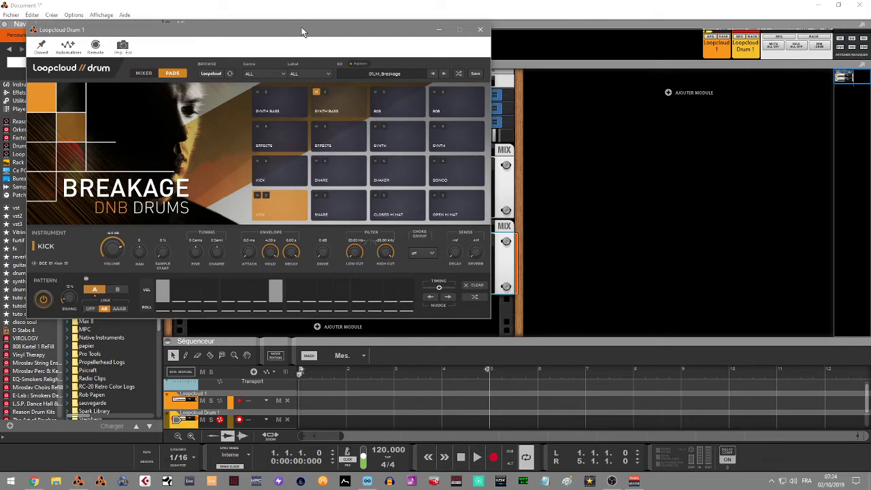
left_click_drag(305, 31, 579, 107)
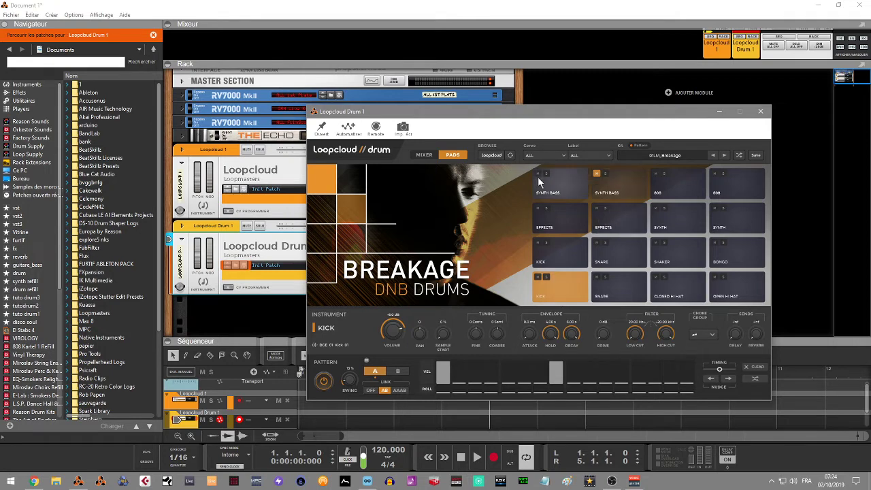
left_click(547, 154)
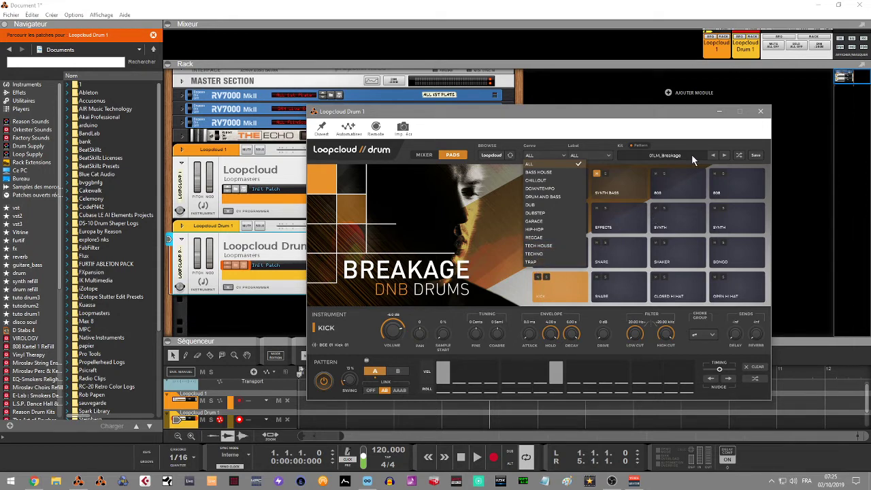
left_click(693, 129)
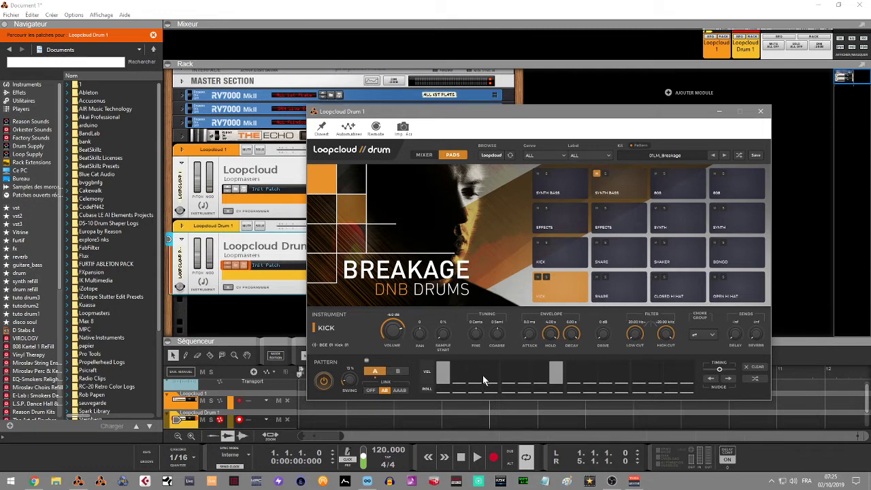
Step: Play the Breakage kit, audition the 01LM_DJ Vadim kit during playback, and load the 01LM_Evil Needle factory kit before stopping playback
key("space")
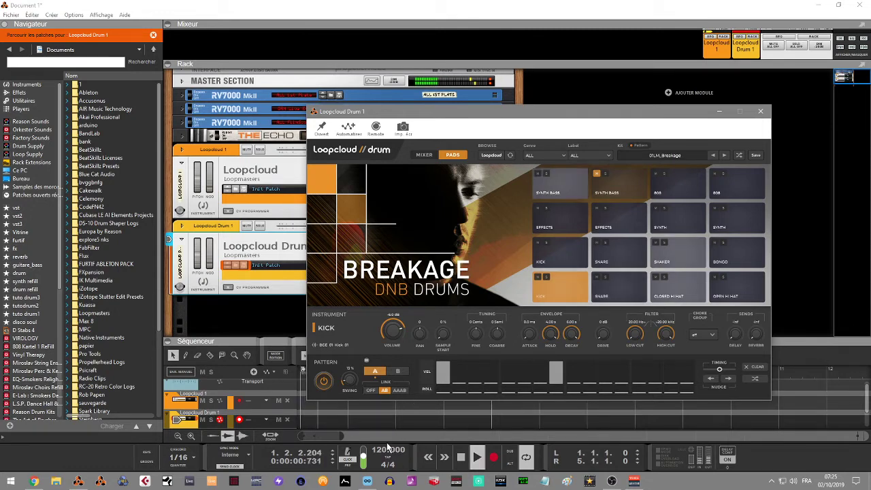
left_click(344, 463)
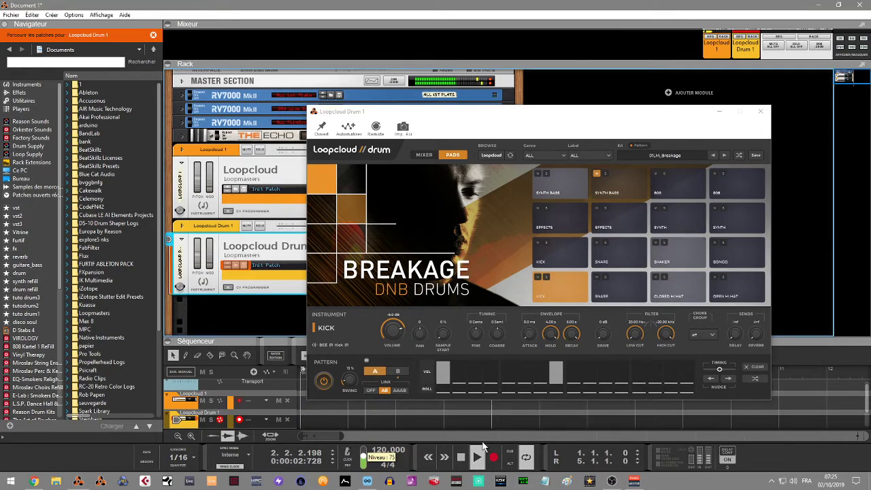
left_click(661, 156)
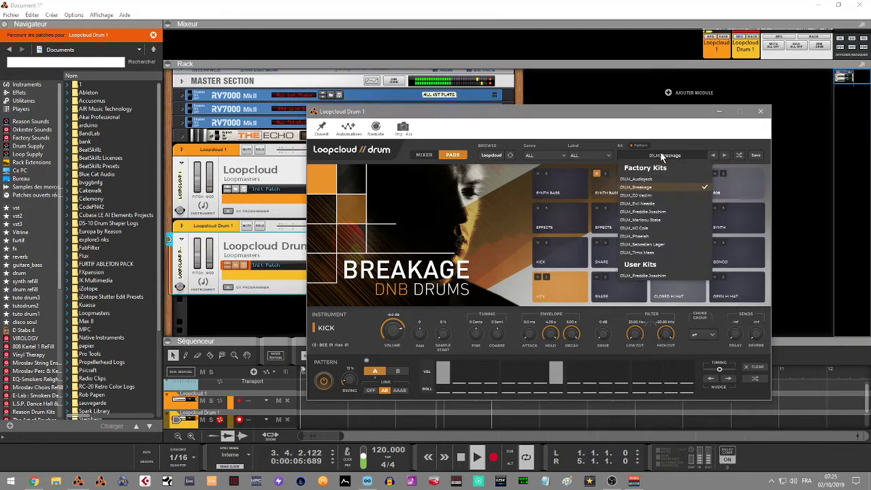
left_click(646, 197)
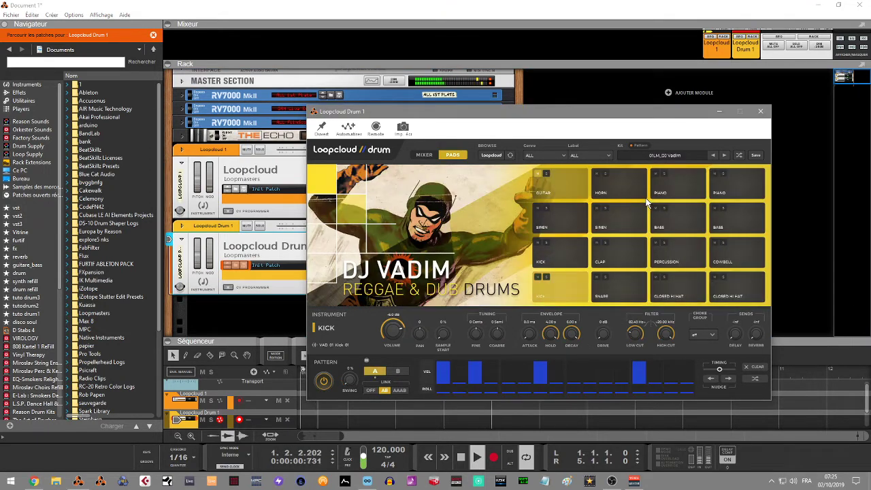
left_click(665, 158)
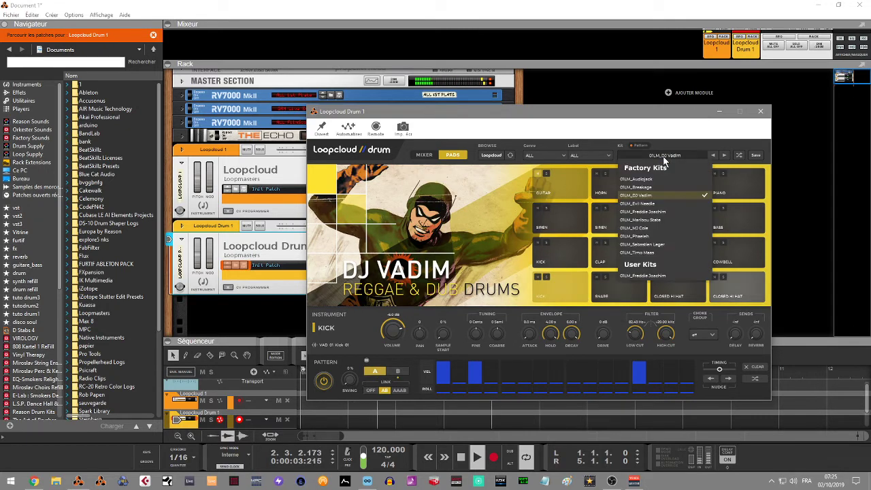
left_click(648, 207)
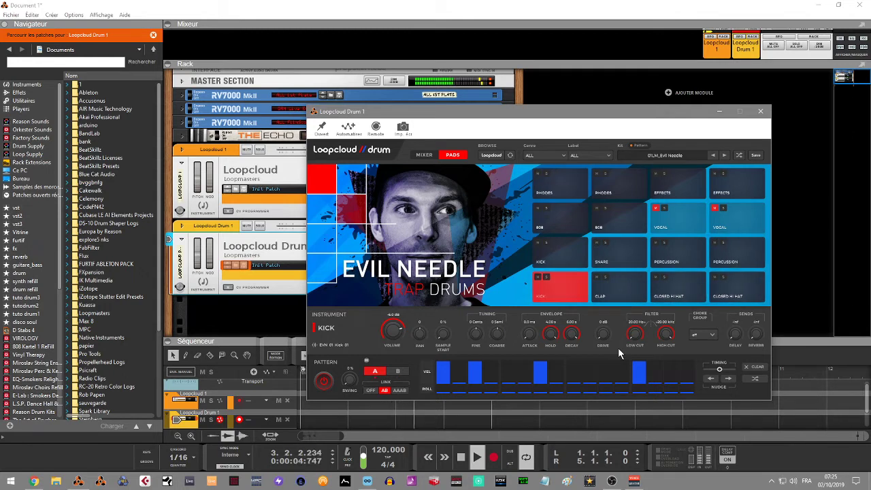
key("space")
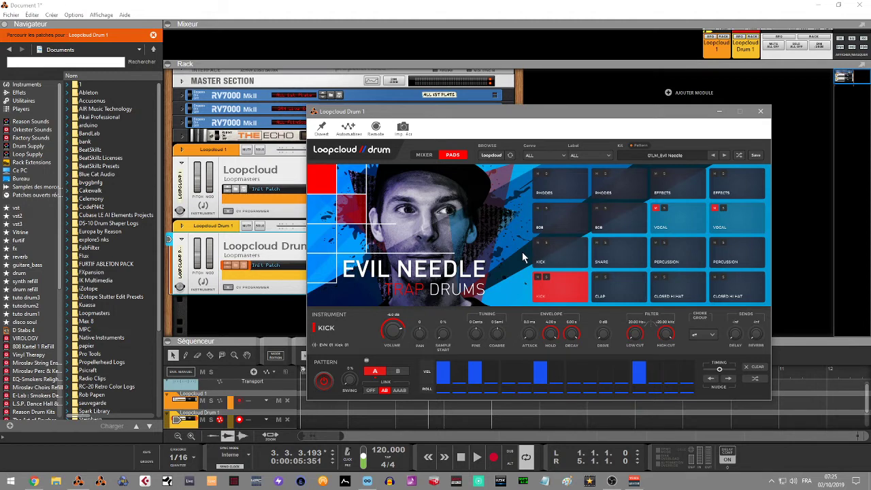
Step: Audition the Kick and Clap pads on the bottom row of the kit and reselect the Kick pad
left_click(573, 278)
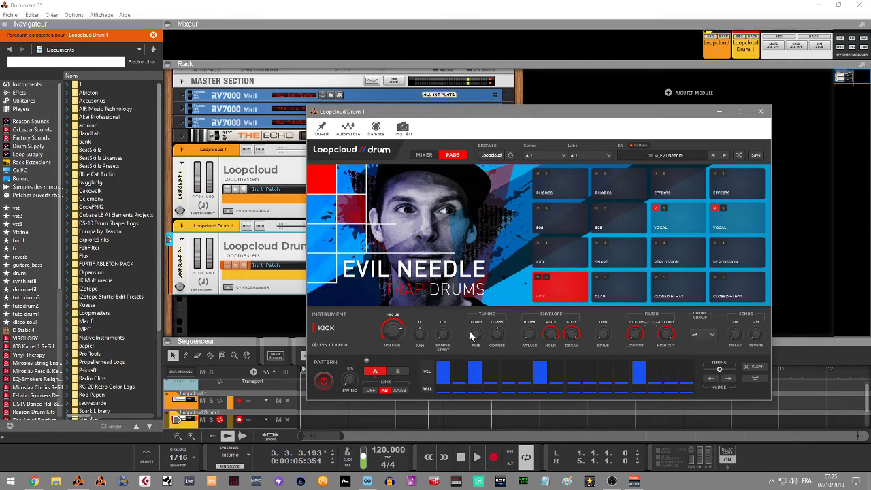
left_click(569, 284)
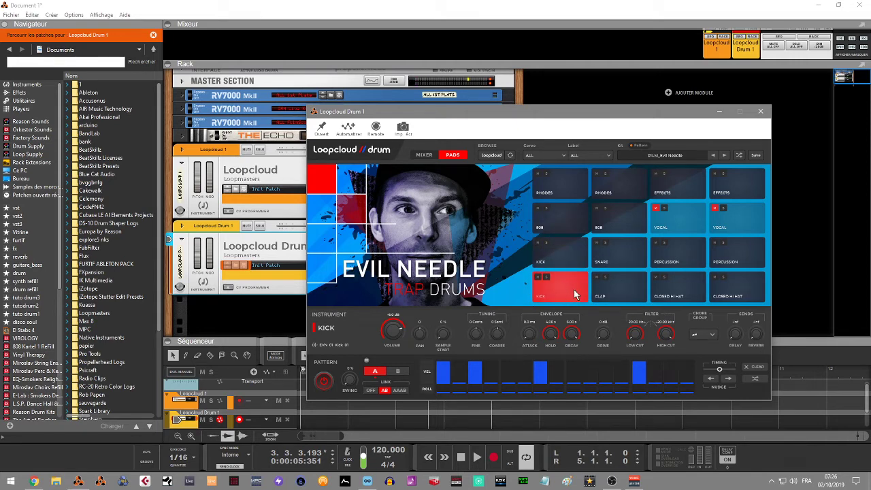
left_click(624, 281)
left_click(560, 290)
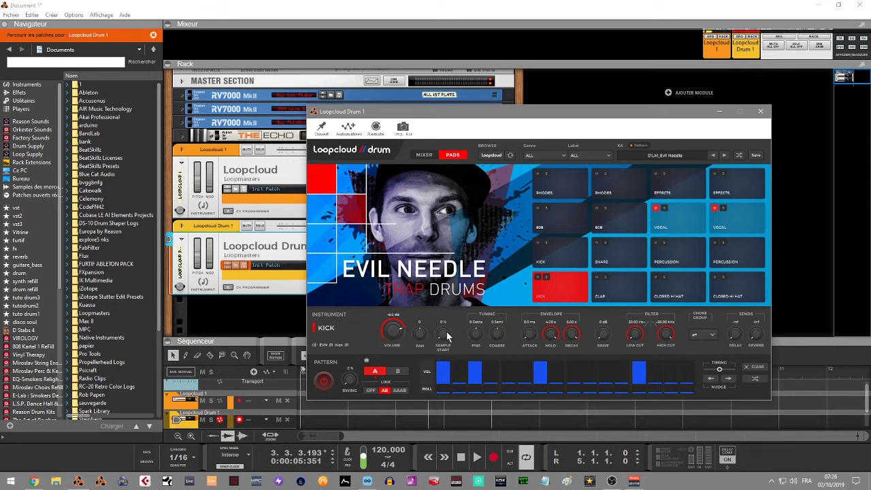
Step: Try the kick's sample start, drive and filter cutoff controls and restore their original settings
left_click_drag(443, 340, 443, 318)
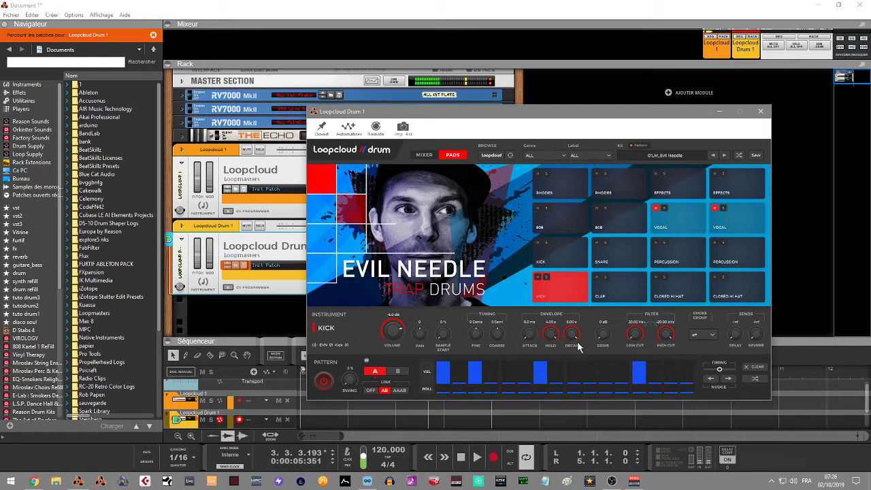
left_click_drag(603, 336, 605, 318)
left_click_drag(636, 337, 675, 412)
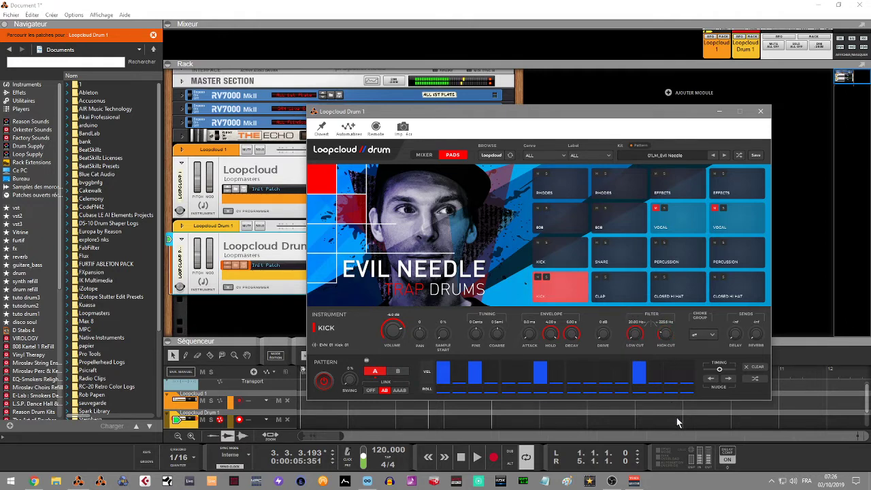
left_click_drag(670, 377, 672, 326)
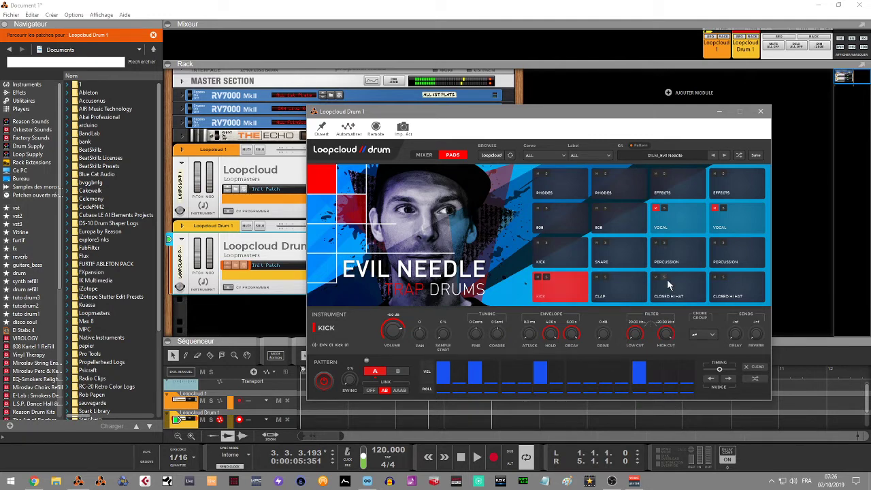
Step: Assign the Kick pad to choke group 1 and view the other choke group options
left_click(713, 337)
left_click(701, 345)
left_click(713, 336)
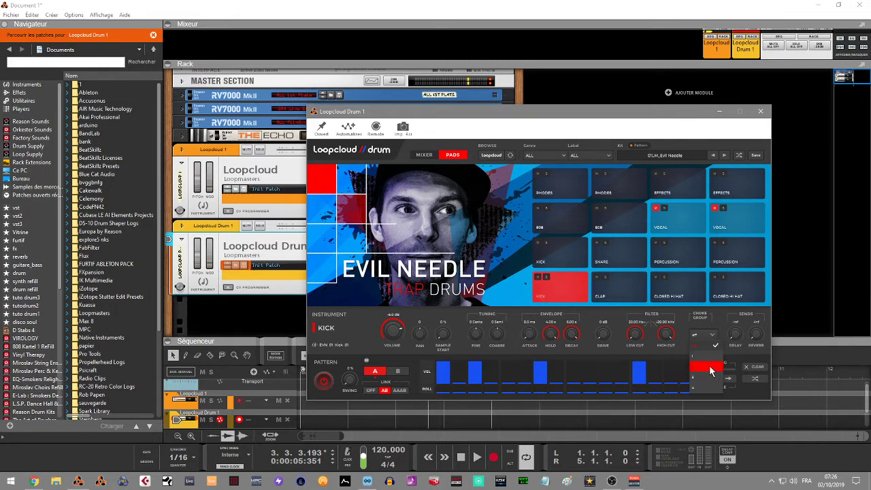
left_click(705, 360)
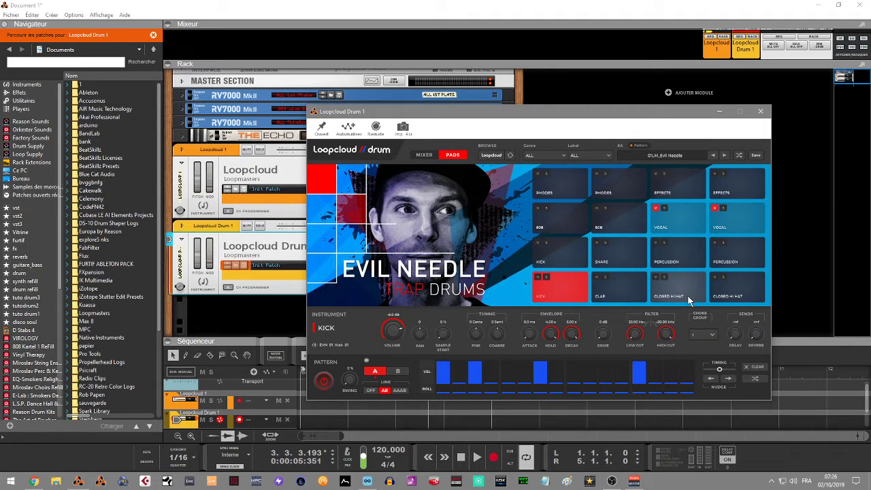
left_click(713, 336)
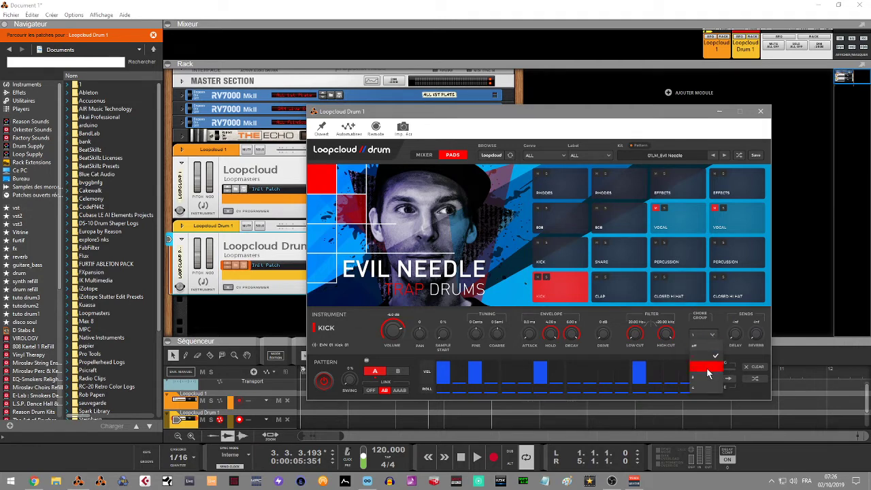
left_click(707, 330)
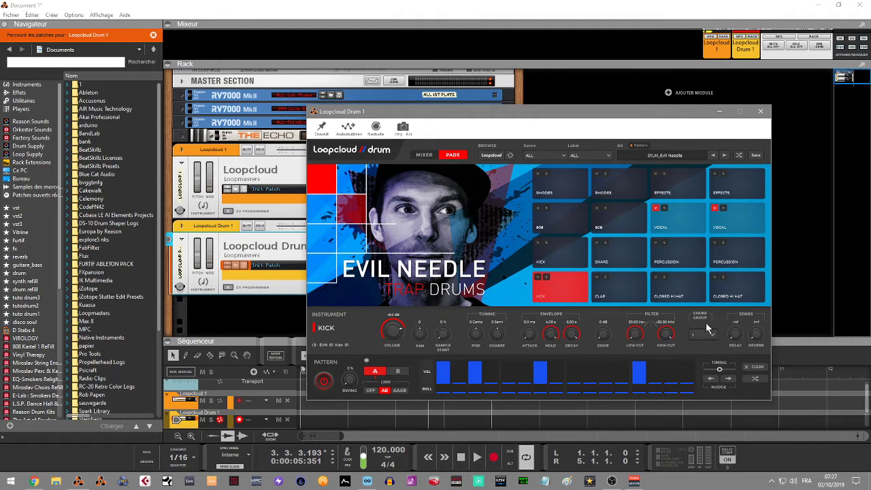
Step: Try raising the kick's delay and reverb sends and reset both to -inf
left_click_drag(739, 341, 744, 306)
mouse_move(756, 335)
left_mouse_down()
mouse_move(756, 344)
mouse_move(754, 306)
mouse_move(755, 335)
left_mouse_up()
double_click(754, 335)
double_click(736, 334)
Step: Slightly lower the velocity of the kick's third step, and clear all the kit's patterns with Clear All
mouse_move(477, 369)
left_mouse_down()
mouse_move(479, 377)
mouse_move(481, 369)
left_mouse_up()
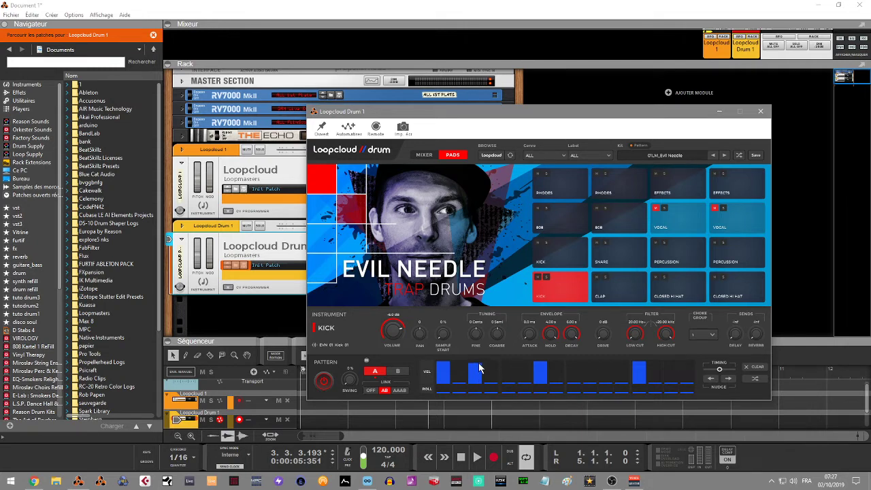
left_click(368, 361)
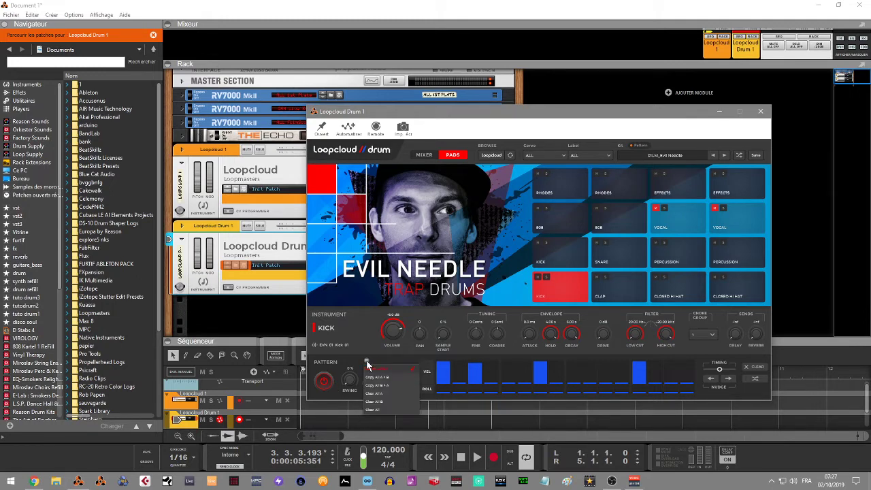
left_click(393, 406)
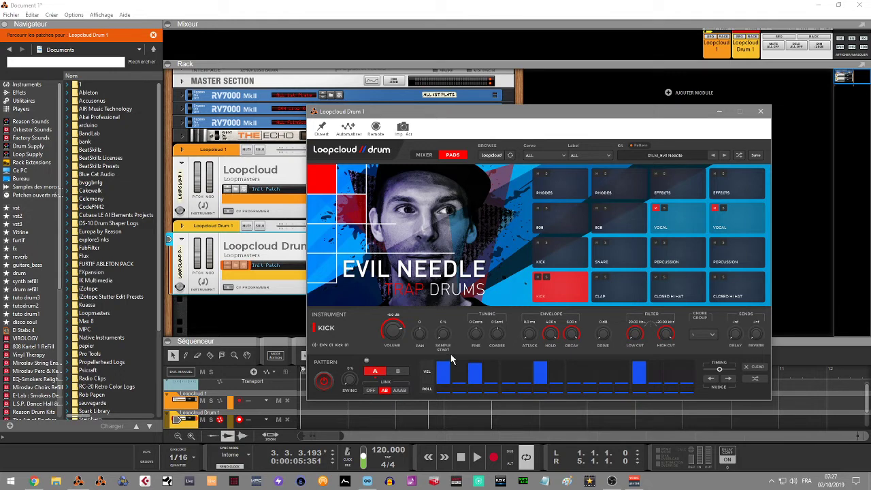
left_click(367, 361)
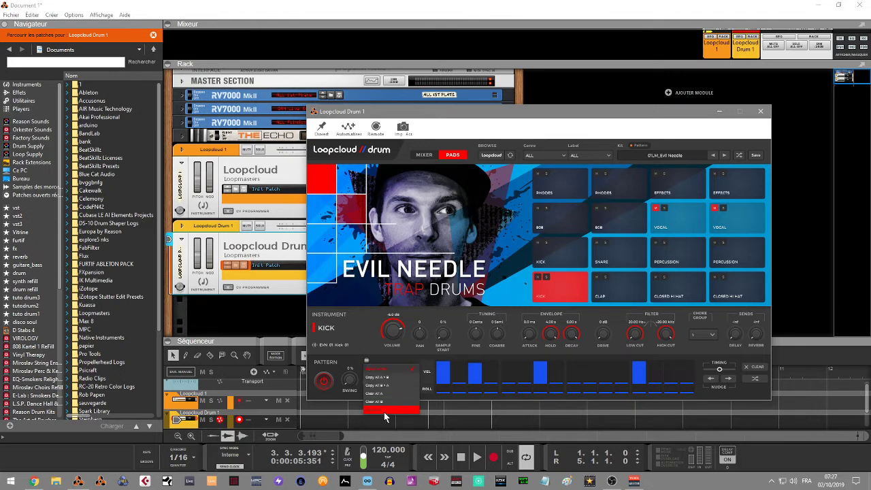
left_click(384, 412)
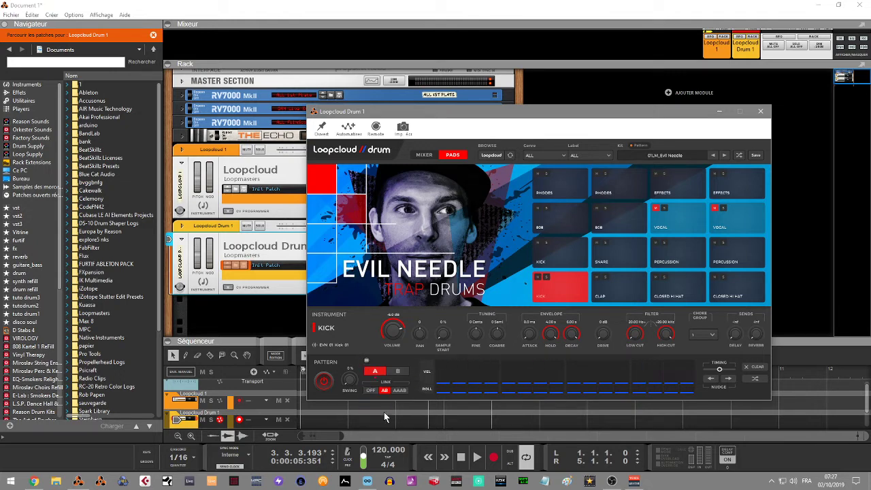
Step: Program the Clap pad with hits on steps 5 and 13 of pattern A
left_click(557, 288)
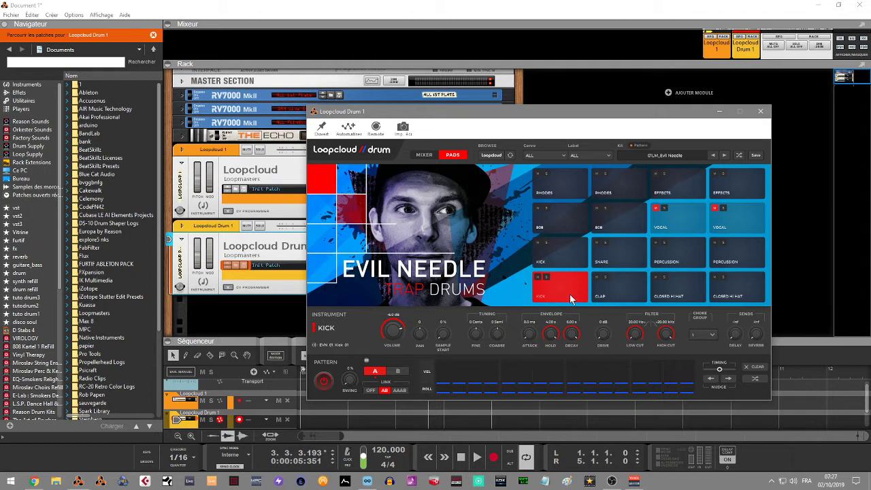
left_click(620, 294)
left_click(510, 379)
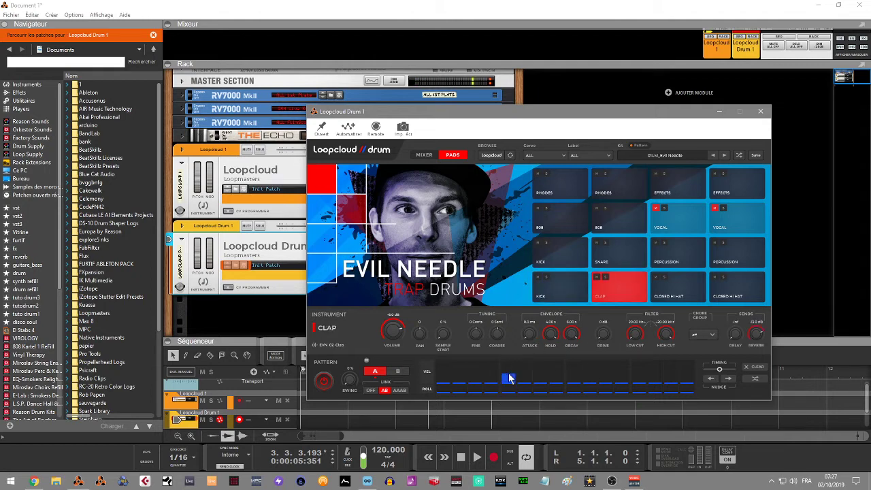
left_click(574, 375)
left_click(576, 372)
left_click(639, 373)
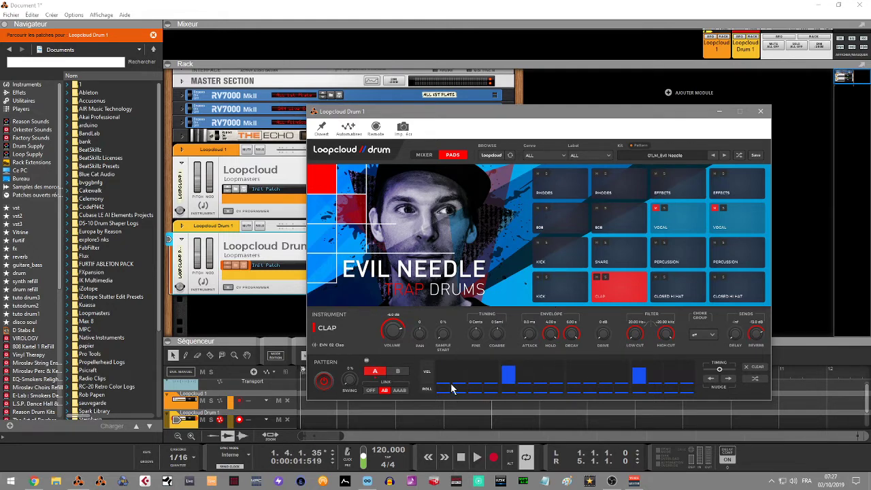
Step: Play the linked A and B patterns to check where the clap hits sound, and stop playback
key("space")
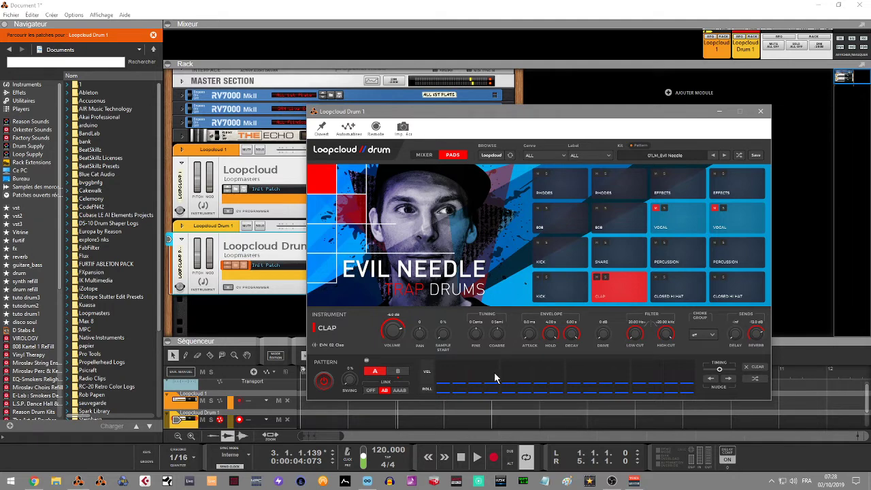
key("space")
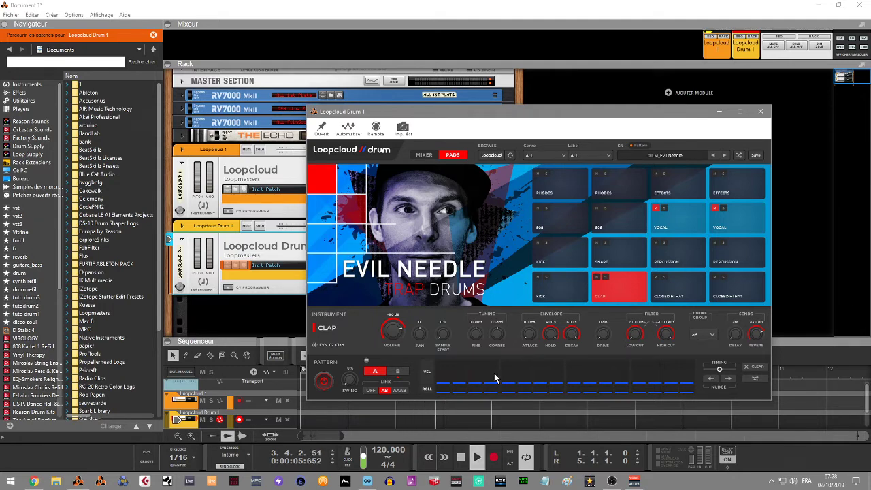
left_click(509, 378)
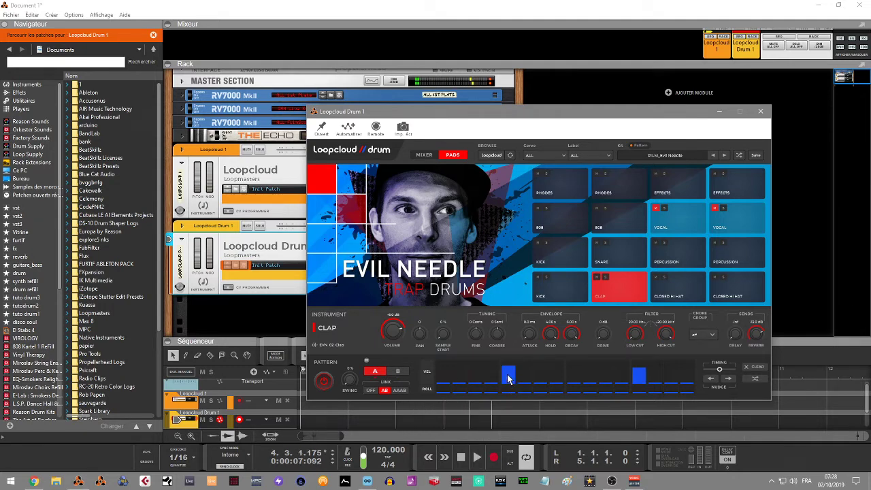
Step: Switch to pattern B and add clap hits on steps 5 and 13
left_click(398, 371)
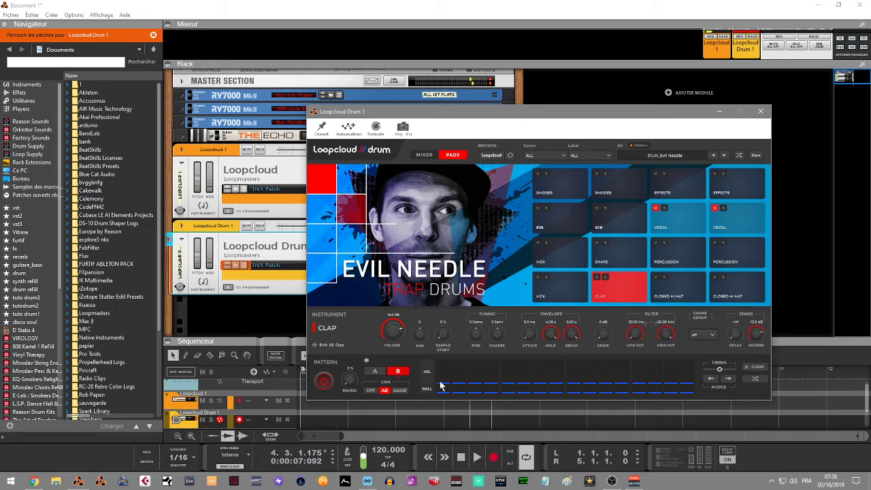
left_click(512, 376)
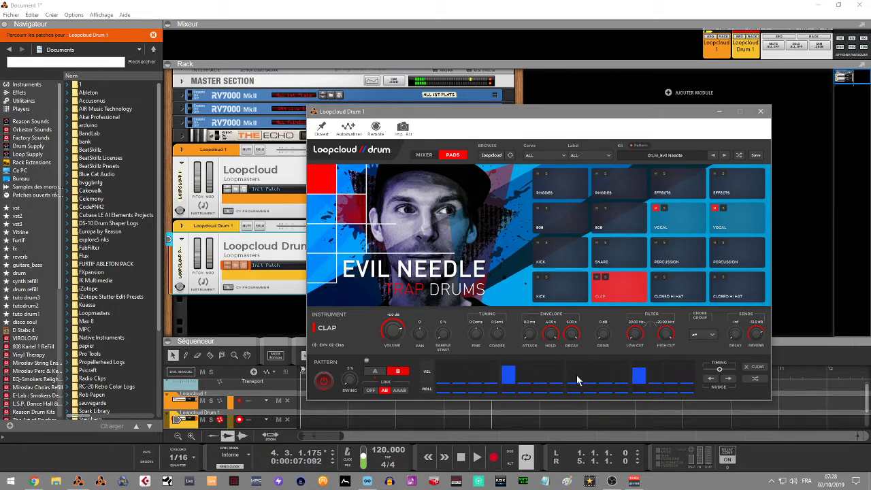
left_click(640, 376)
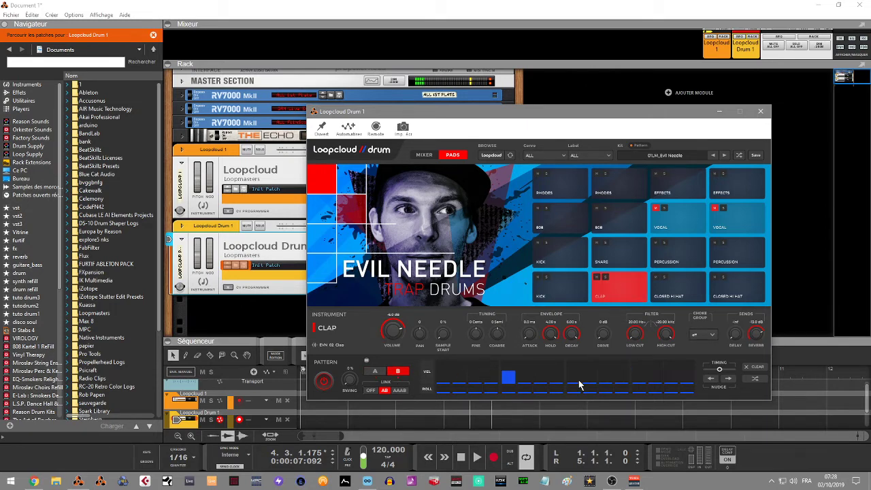
left_click(638, 378)
Step: Select the bottom-row Kick pad and add a hit on step 1 of pattern B, adjusting its velocity
left_click(563, 294)
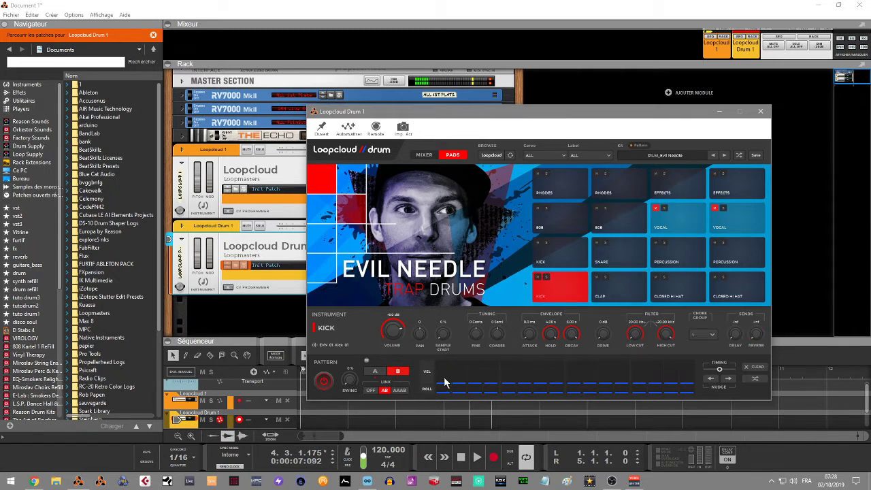
left_click(443, 379)
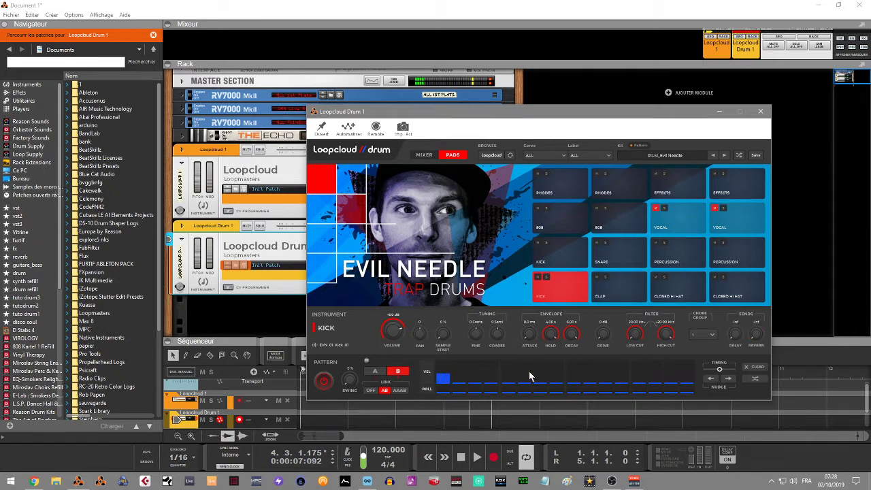
left_click(442, 378)
left_click(441, 372)
Step: Select the third bottom-row pad, Closed Hi Hat, and add hits on steps 1, 3, 5 and 7 of the pattern
left_click(682, 295)
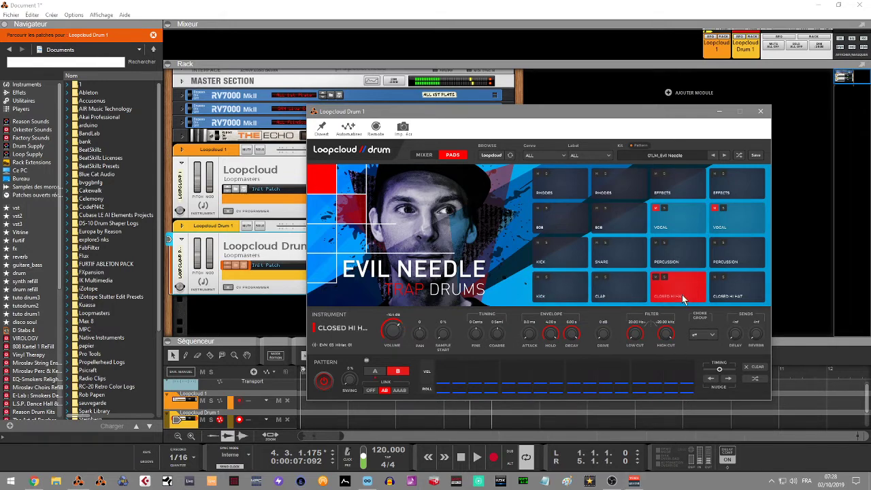
left_click(441, 375)
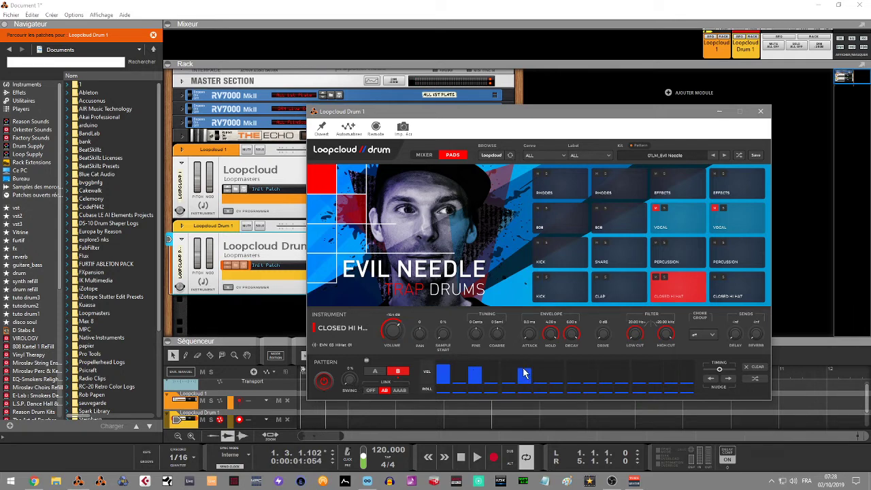
left_click(558, 374)
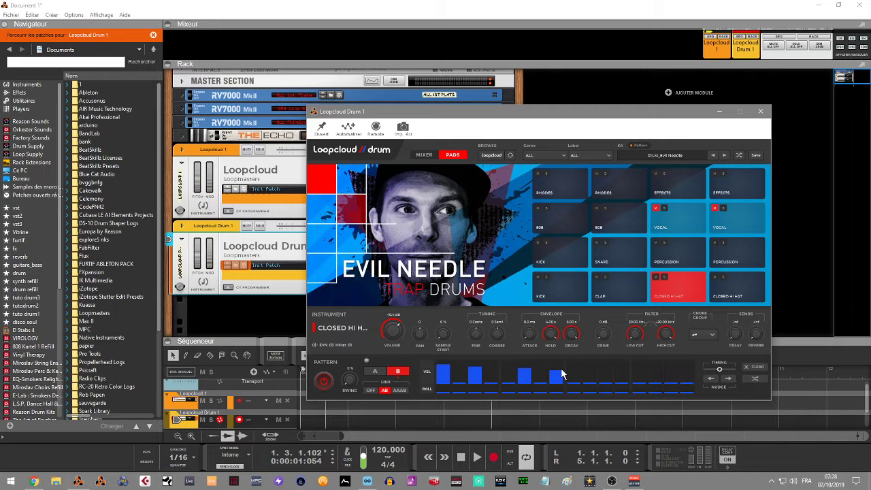
left_click(510, 375)
left_click(524, 380)
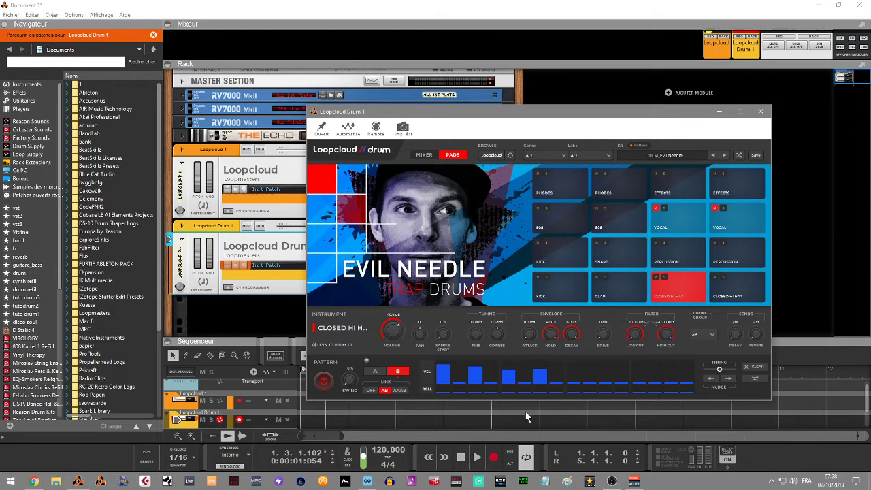
Step: Switch to Voicemeeter Banana, open its menu, and minimise its window
left_click(635, 481)
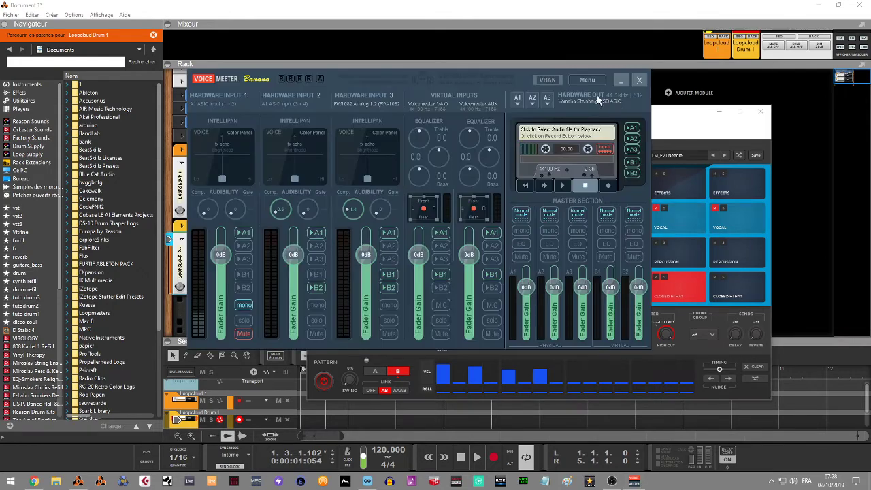
left_click(587, 80)
left_click(588, 79)
left_click(621, 81)
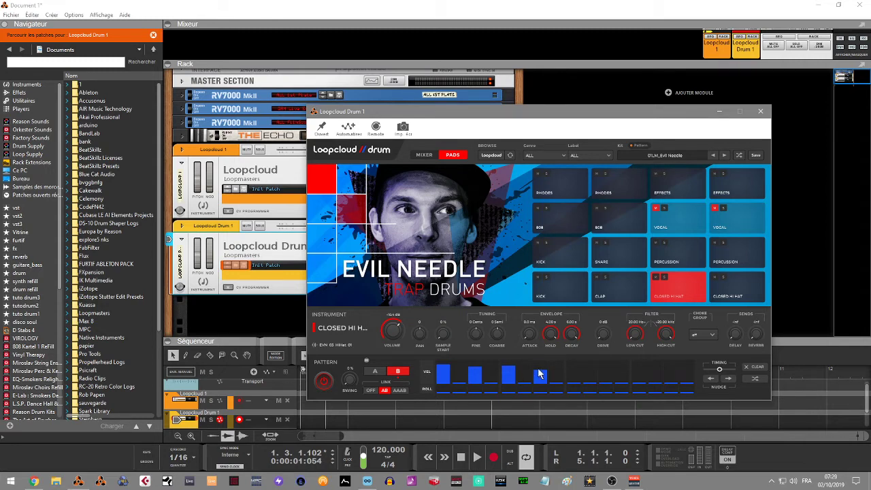
Step: Add closed hi-hat hits on steps 9, 11 and 13, and on step 15 of the linked pattern during playback
left_click(573, 374)
left_click(606, 374)
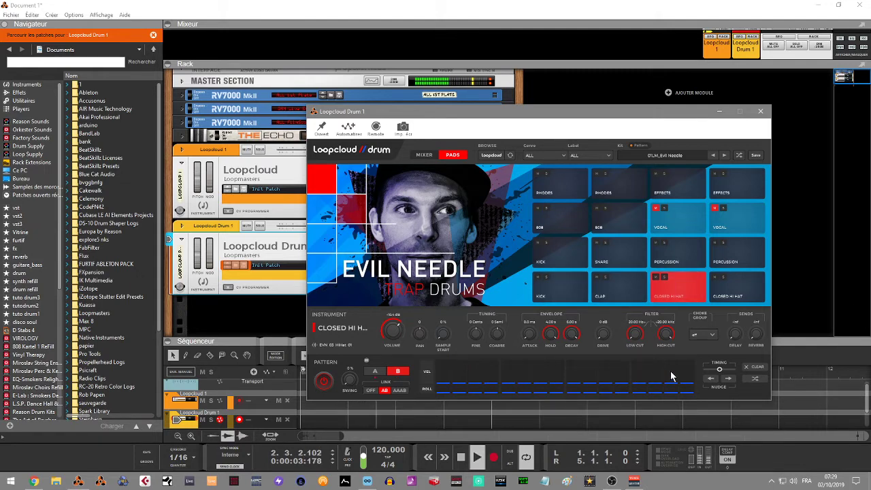
left_click(671, 371)
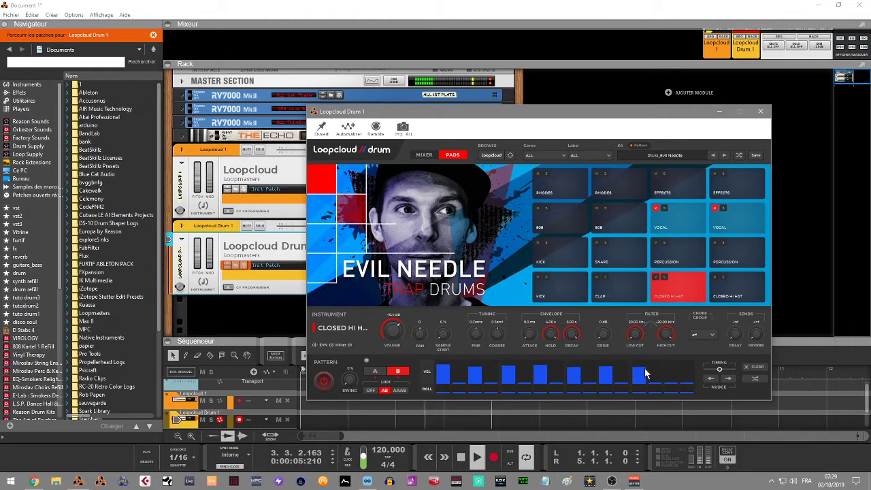
Step: Fill the closed hi-hat's odd steps, add softer hits on steps 10 and 12 with rolls on 5, 10 and 12, and play the pattern
left_click(472, 374)
left_click(512, 378)
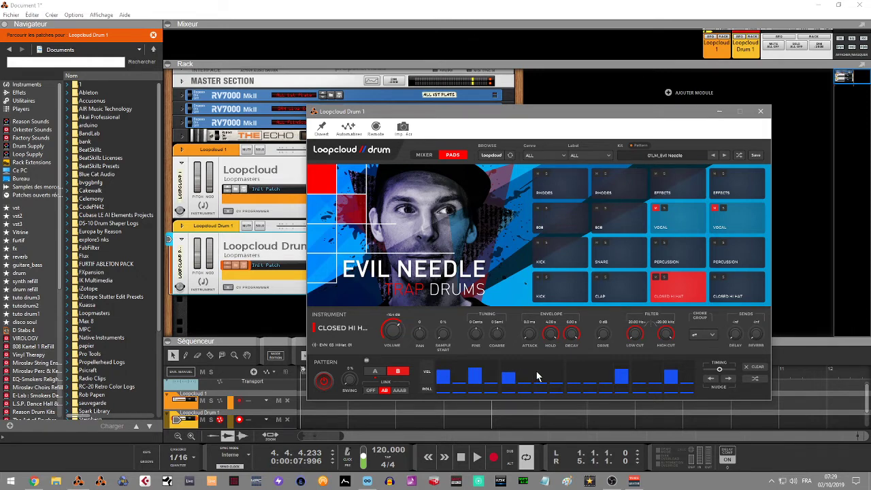
left_click(540, 377)
left_click(580, 376)
left_click(608, 376)
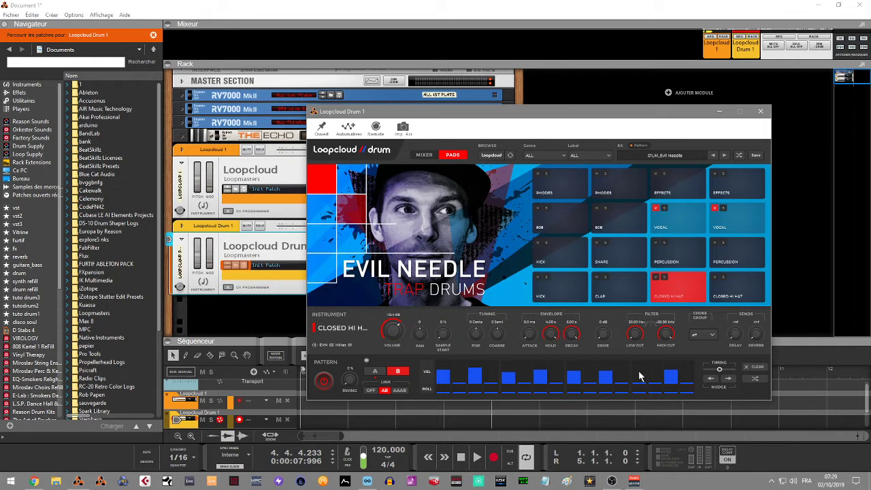
left_click(634, 374)
left_click_drag(637, 373, 637, 364)
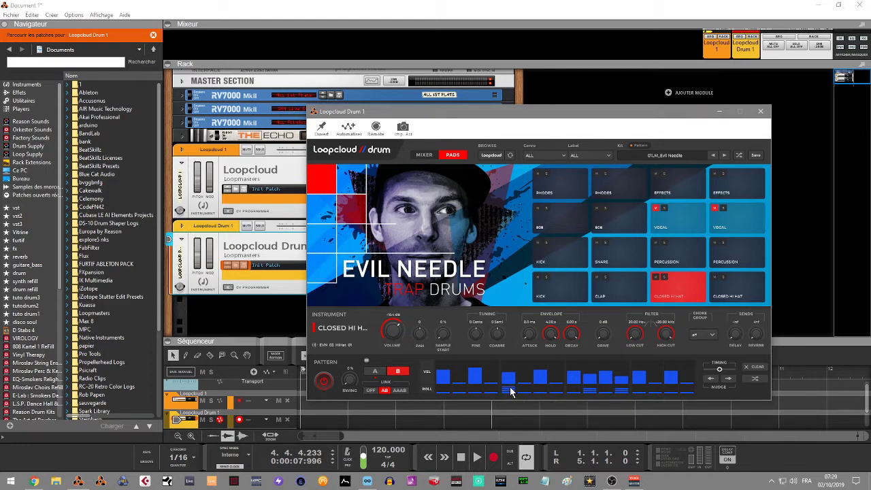
key("space")
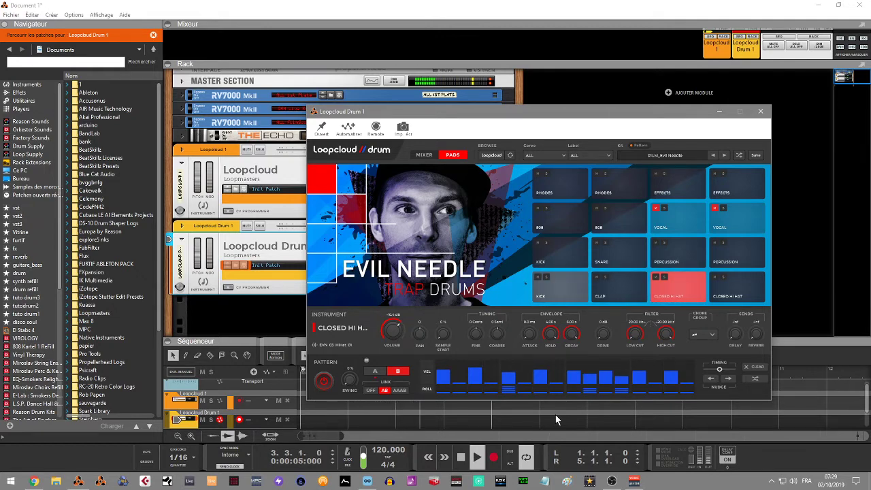
Step: Show the mixer page, enable the master Filter and sweep its cutoff up and down to a negative value during playback
left_click(417, 156)
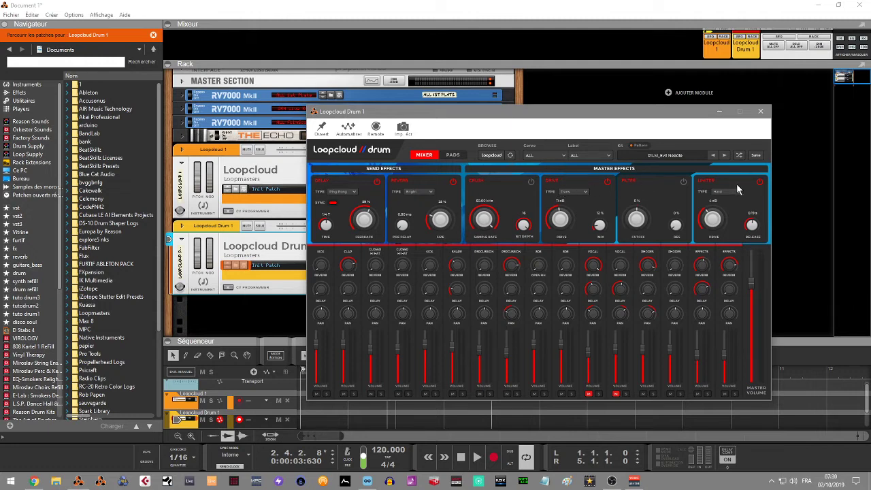
key("space")
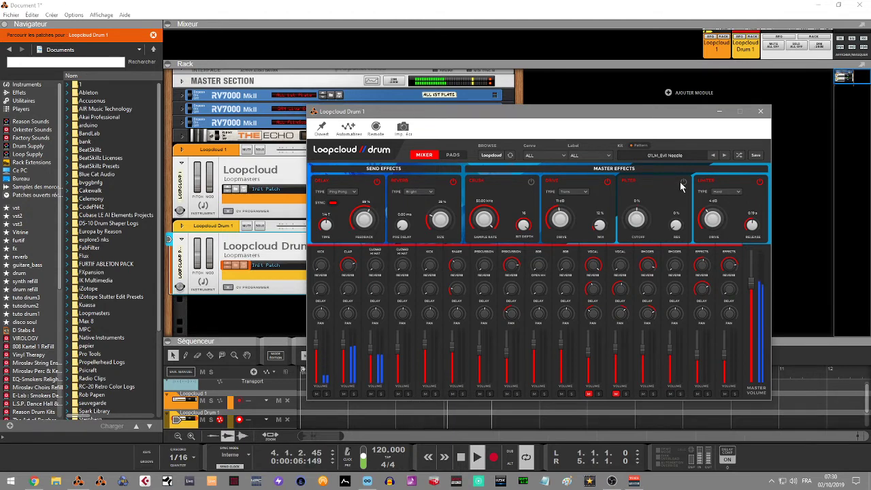
left_click_drag(636, 219, 638, 202)
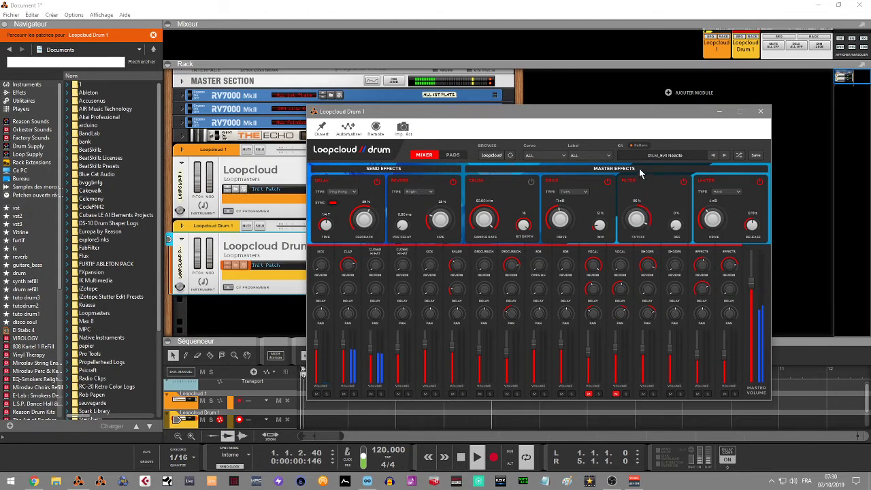
left_click_drag(640, 172, 642, 241)
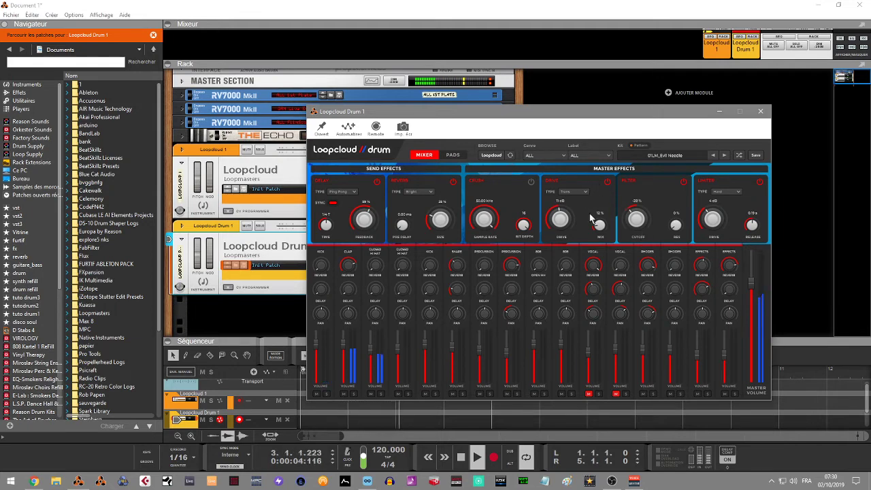
Step: Set the master Drive mix to 41 % and its drive to 13 dB, trying the Tube type before returning to Trans
left_click_drag(598, 224, 603, 196)
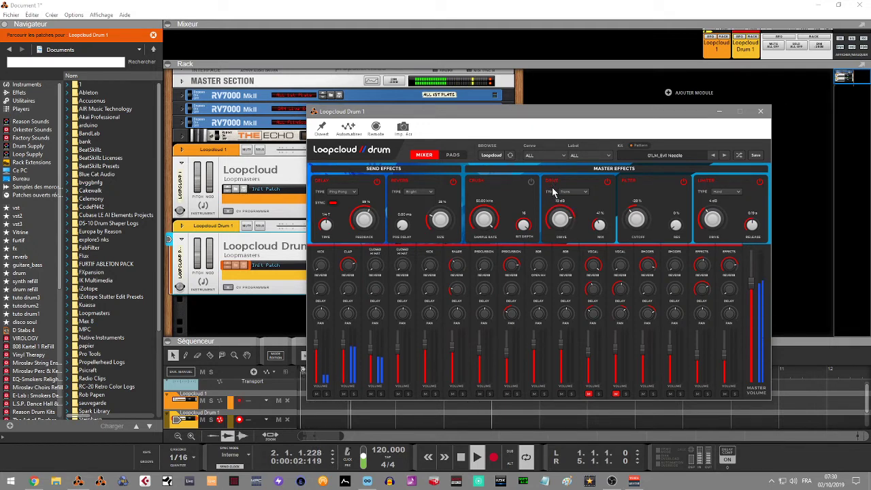
left_click(563, 192)
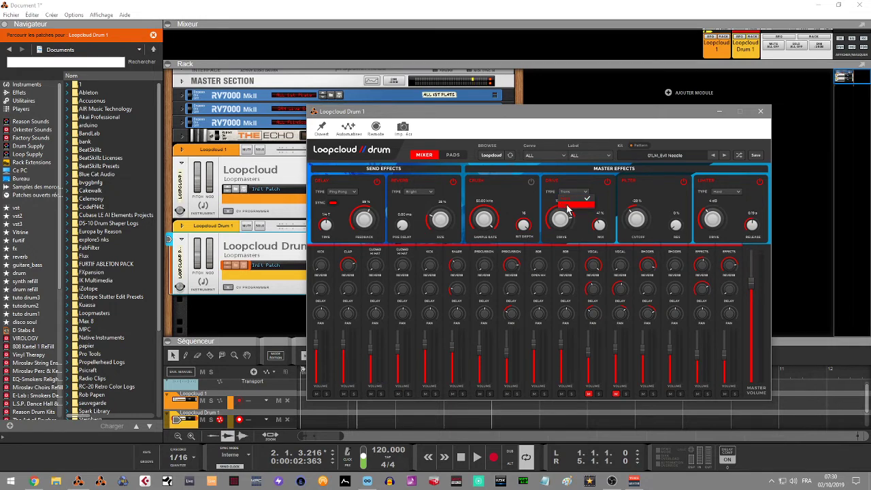
left_click(567, 204)
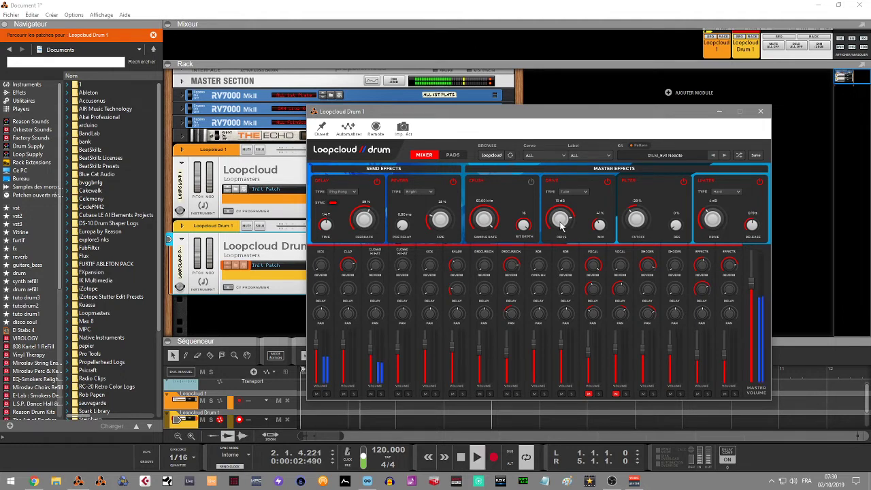
left_click(580, 192)
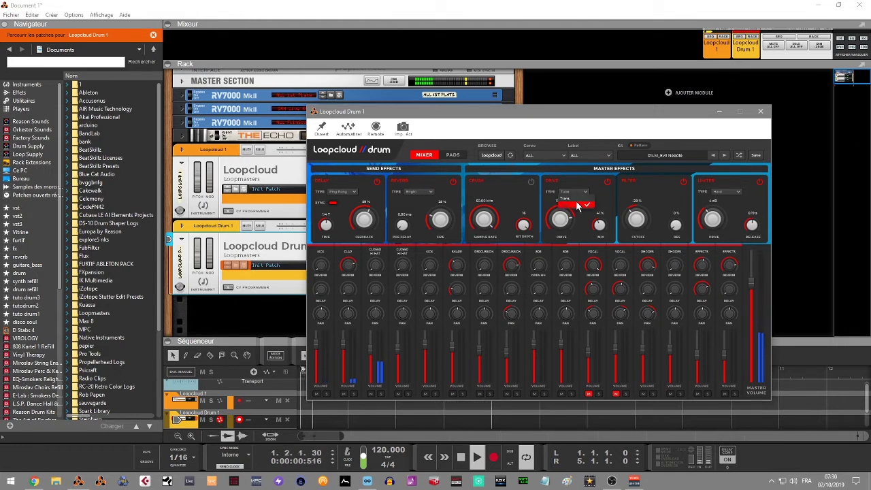
left_click(576, 199)
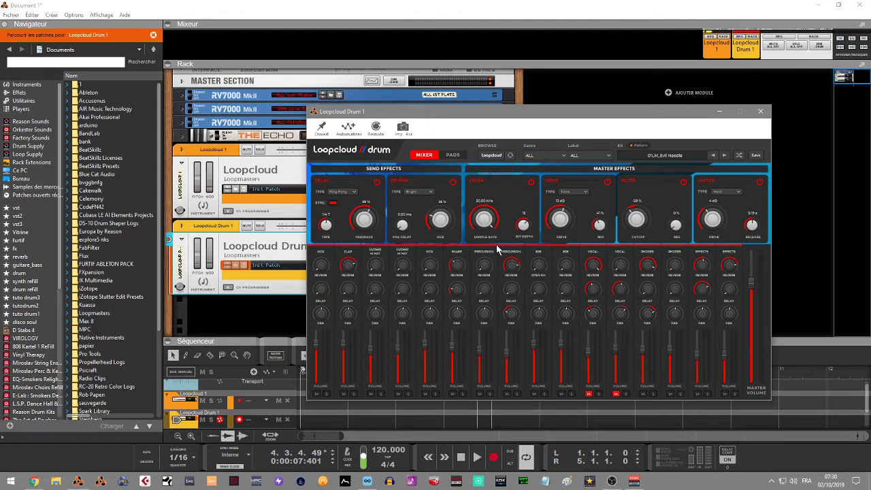
Step: Reduce the master Crush sample rate to about 13 kHz during playback, lower the master volume slightly, and stop playback
key("space")
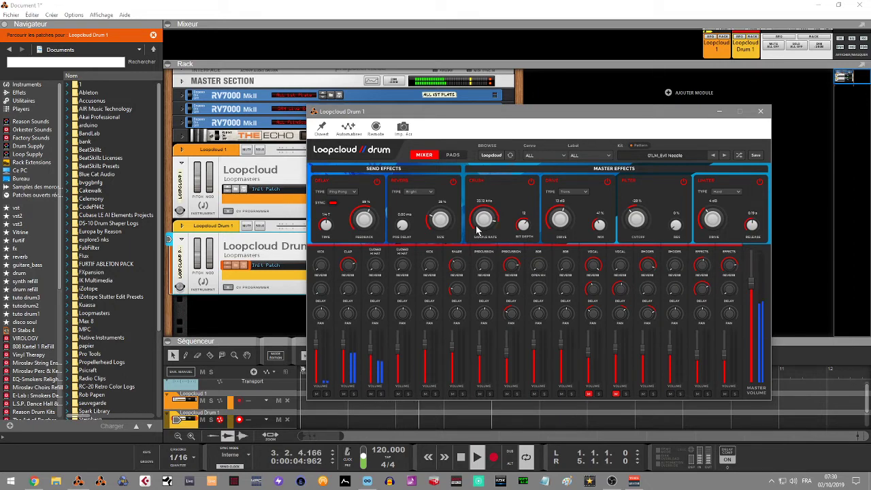
left_click_drag(479, 231, 476, 247)
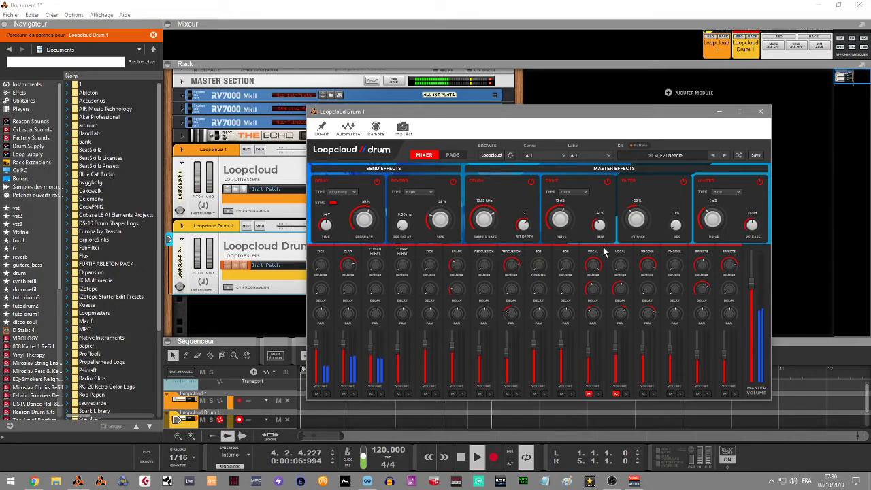
left_click_drag(753, 282, 753, 288)
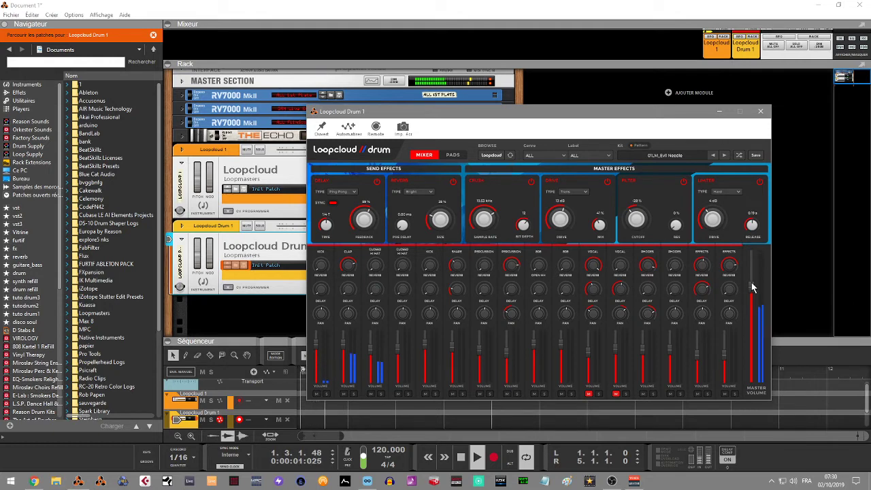
key("space")
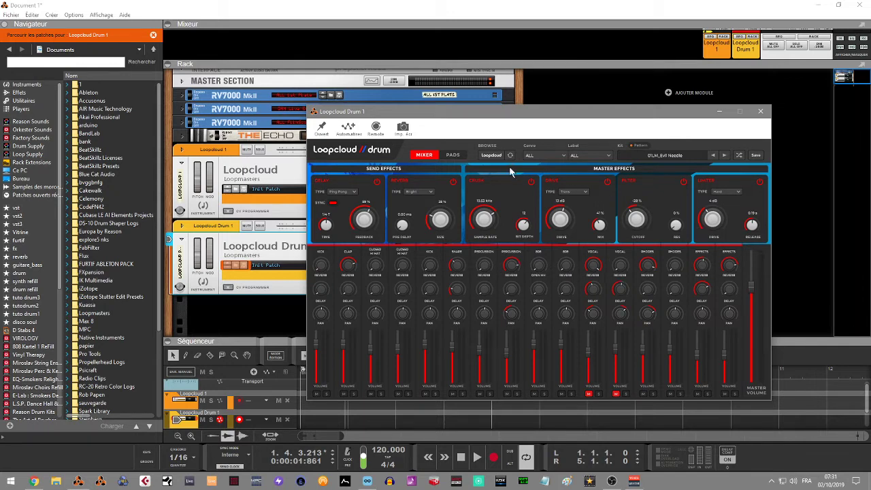
Step: Return to the pads page, try the swing and nudge controls on the closed hi-hat, and link the patterns as AAAB
left_click(453, 156)
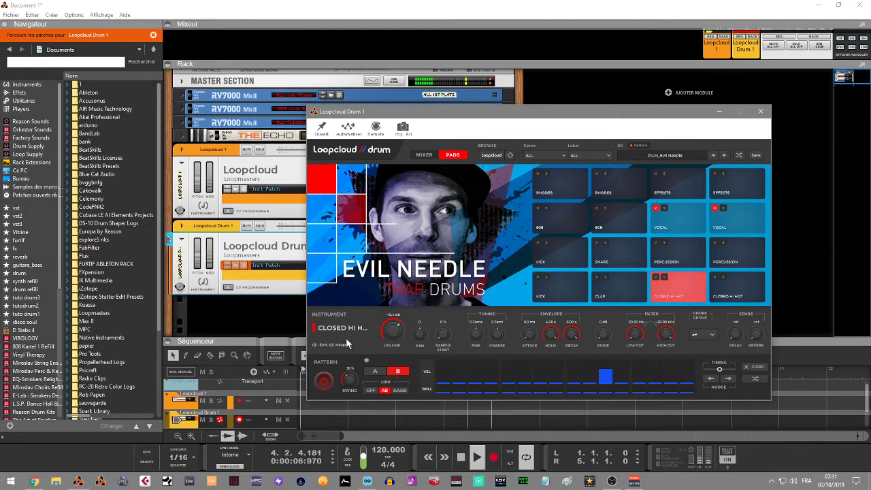
left_click(728, 380)
left_click(400, 390)
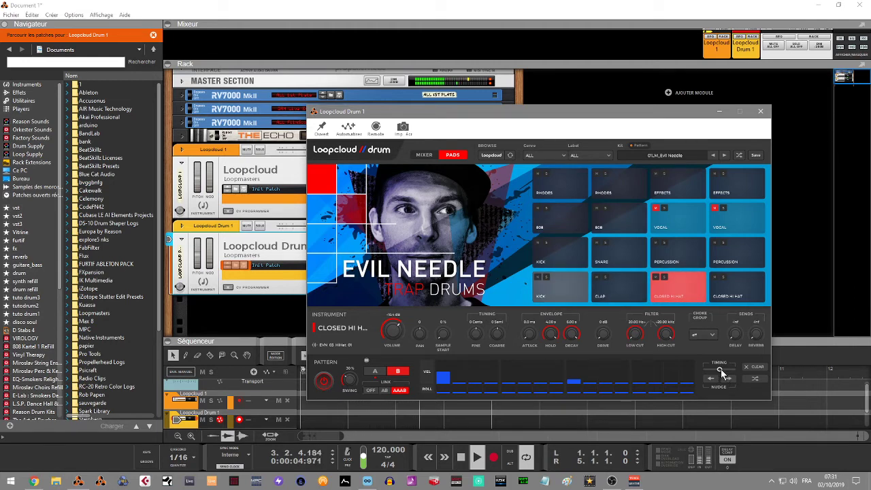
Step: Test the closed hi-hat with timing fully late and swing at 100 %, and reduce both to moderate amounts
left_click_drag(720, 369, 732, 373)
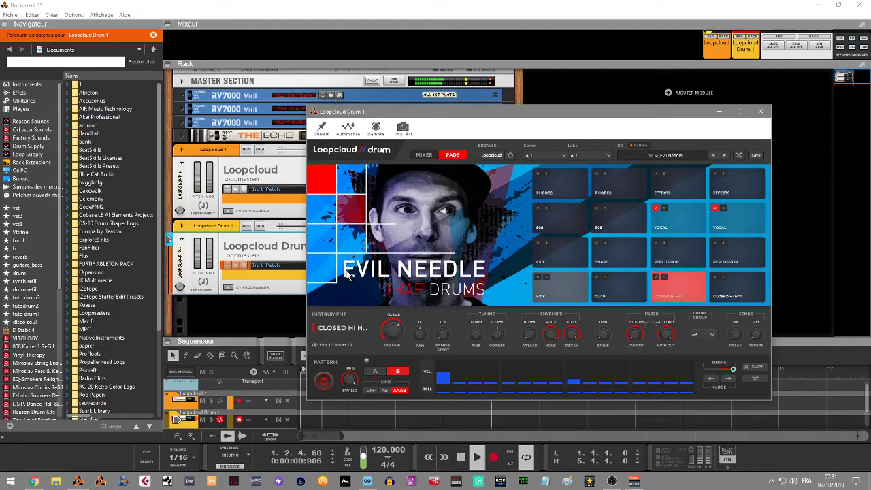
left_click_drag(350, 383, 353, 395)
left_click(725, 370)
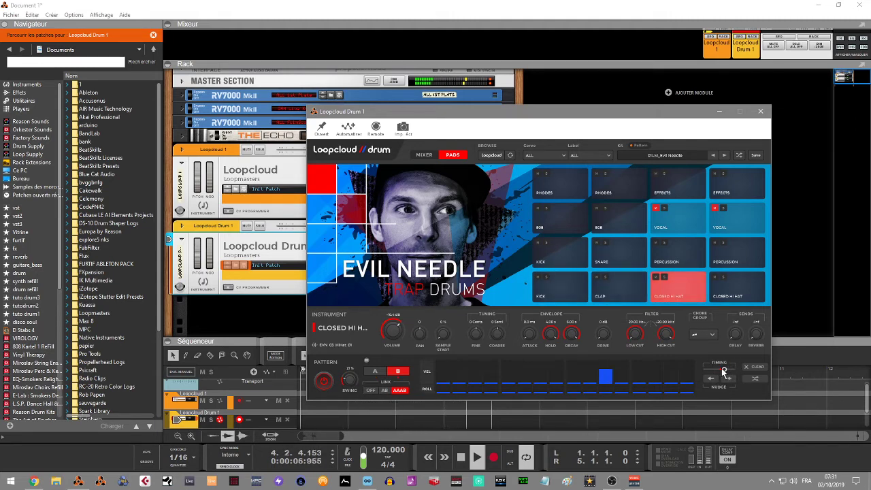
Step: Select the bottom-row Kick pad, shift its timing late, set the swing to 20 %, and switch the pattern sequencer off
left_click(554, 290)
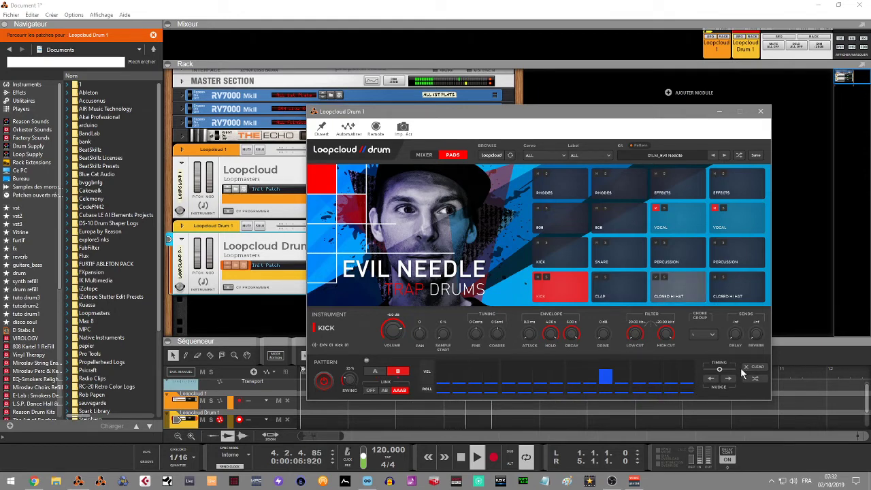
left_click_drag(720, 370, 727, 369)
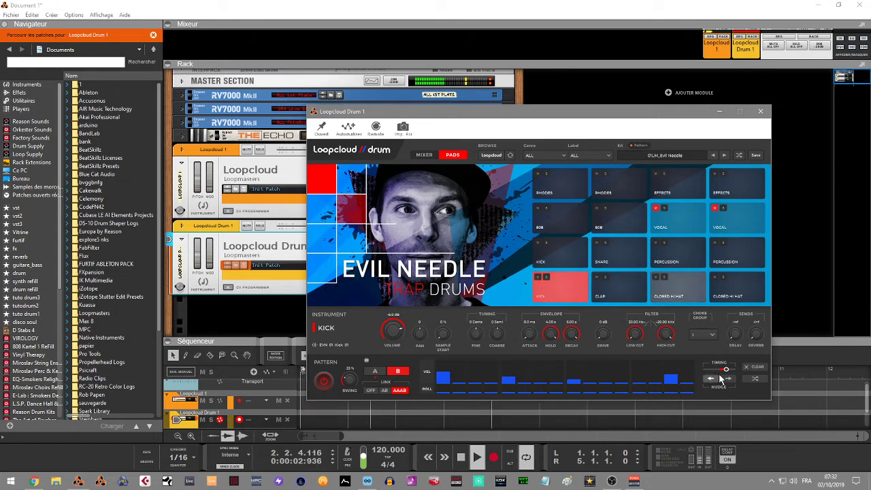
mouse_move(726, 369)
left_mouse_down()
mouse_move(744, 371)
mouse_move(691, 376)
mouse_move(733, 380)
left_mouse_up()
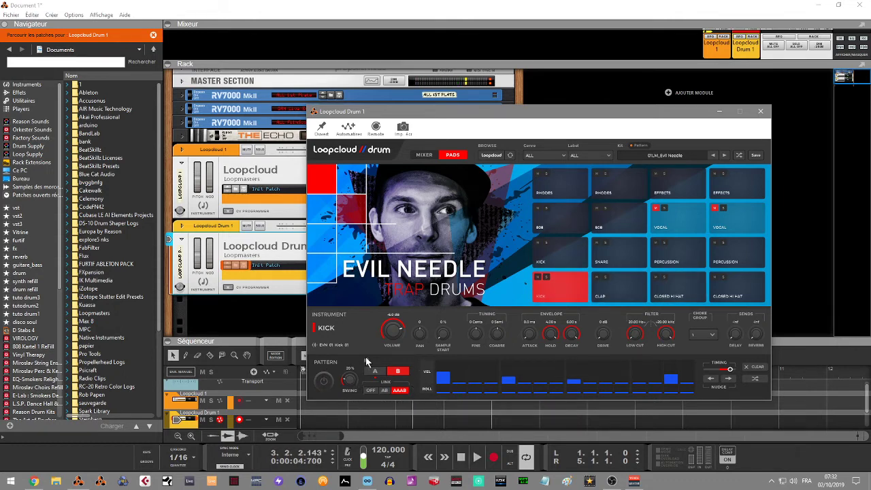
Step: Move the Loopcloud Drum window higher over the rack and close it
left_click(825, 389)
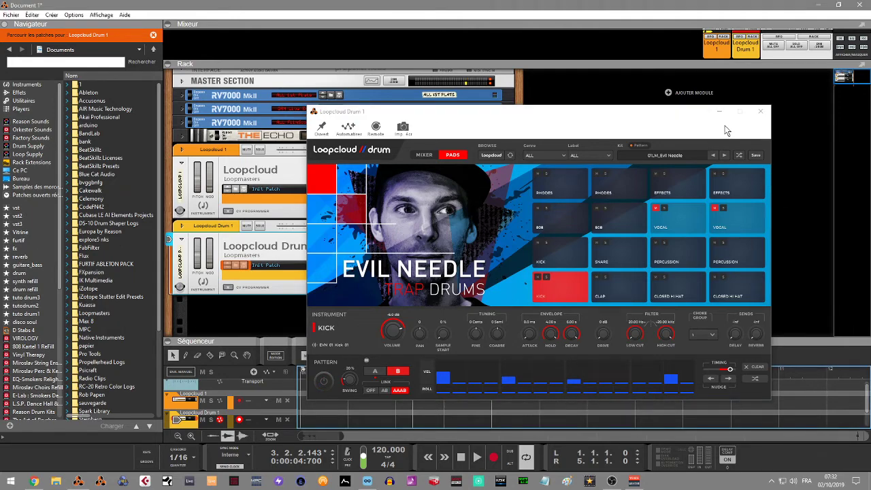
left_click_drag(689, 113, 682, 38)
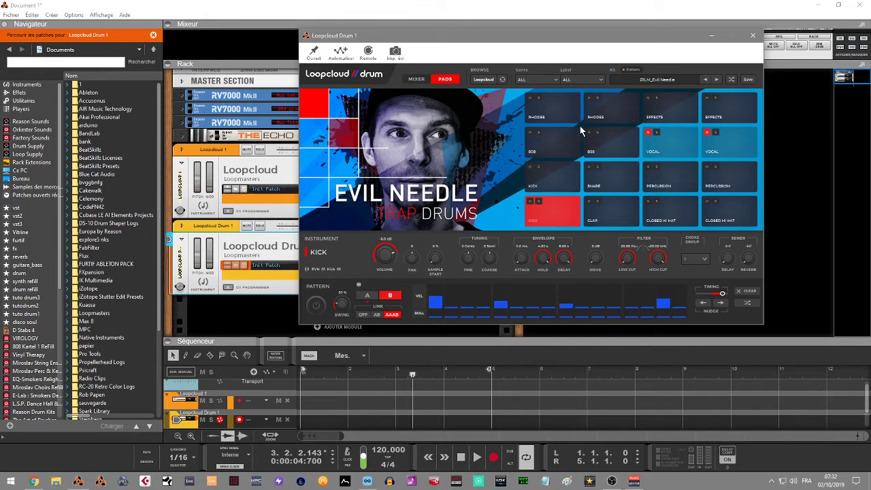
left_click(753, 35)
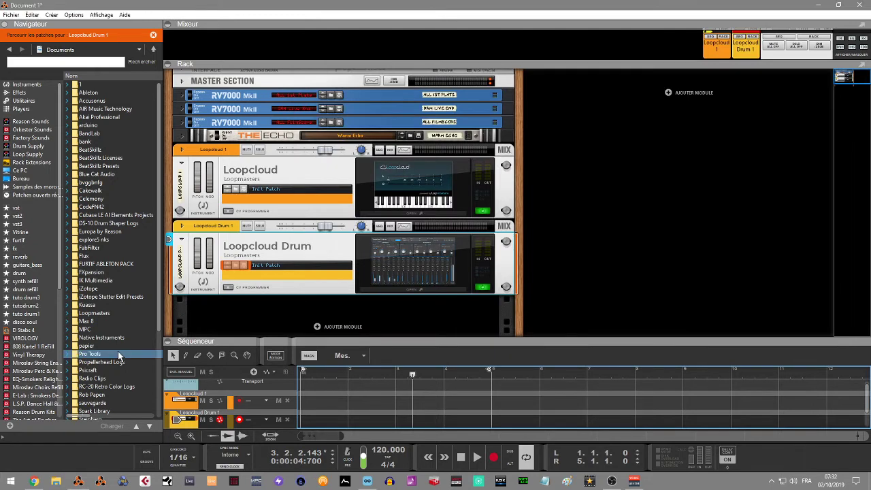
Step: Reopen Loopcloud Drum from the rack and look through its genre, label and kit lists
left_click(11, 94)
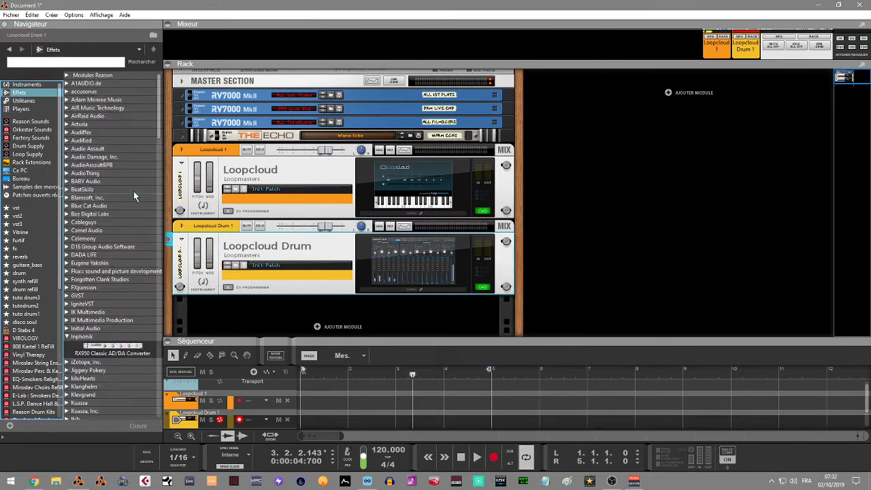
left_click(407, 292)
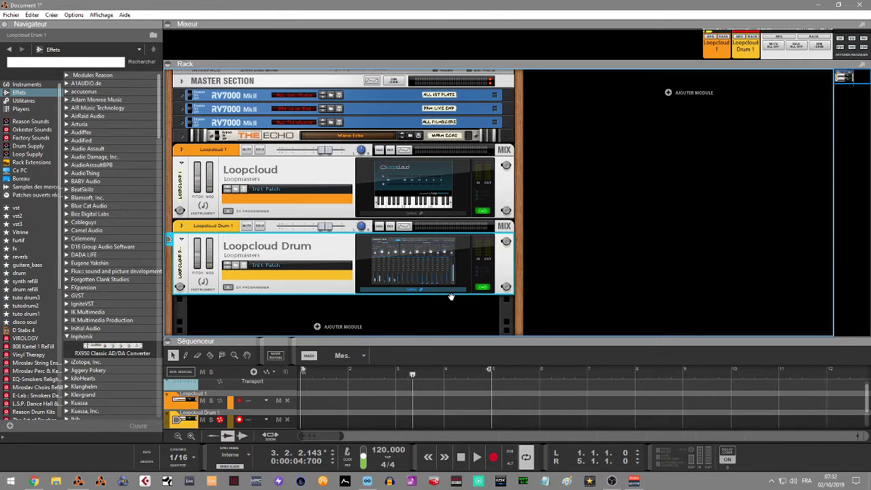
left_click(432, 293)
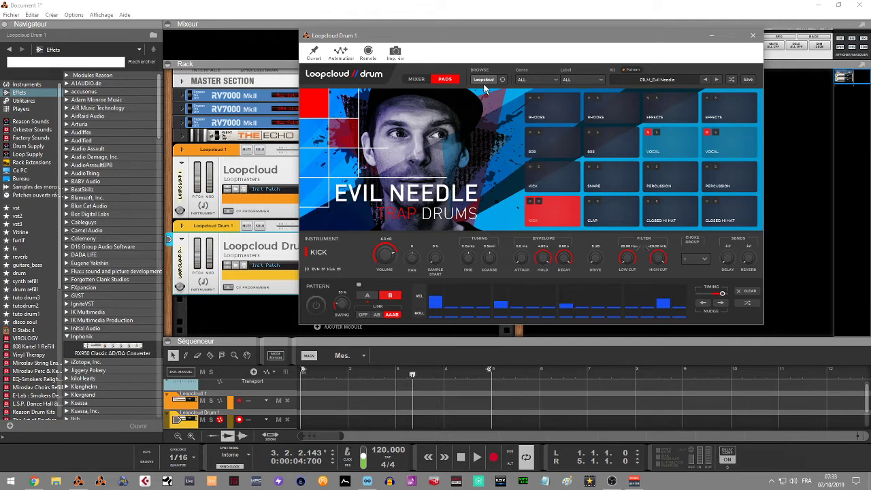
left_click(545, 81)
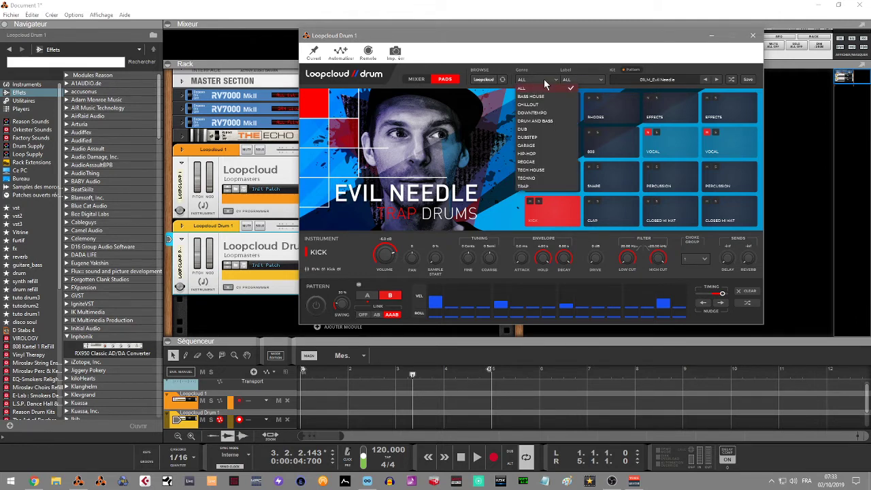
left_click(583, 67)
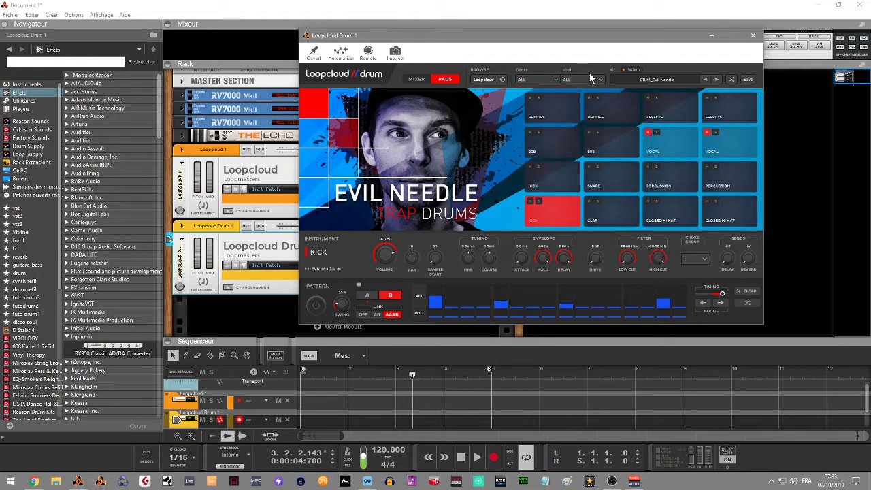
left_click(591, 80)
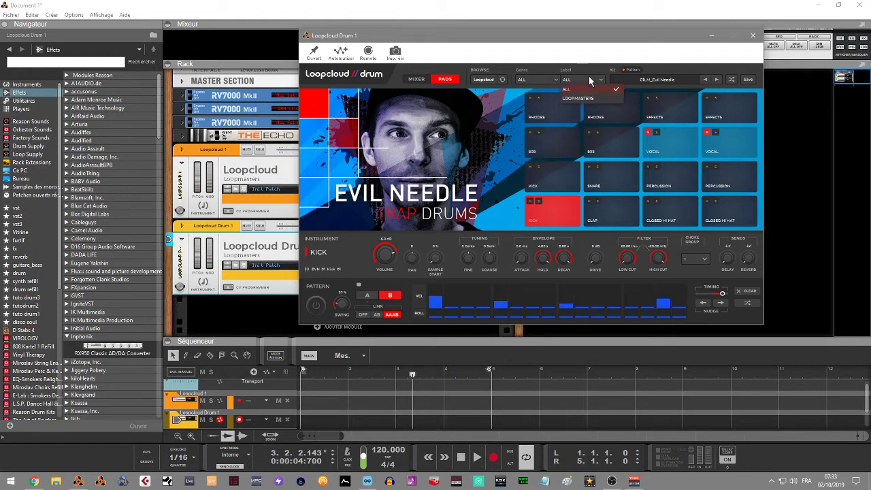
left_click(642, 60)
left_click(686, 80)
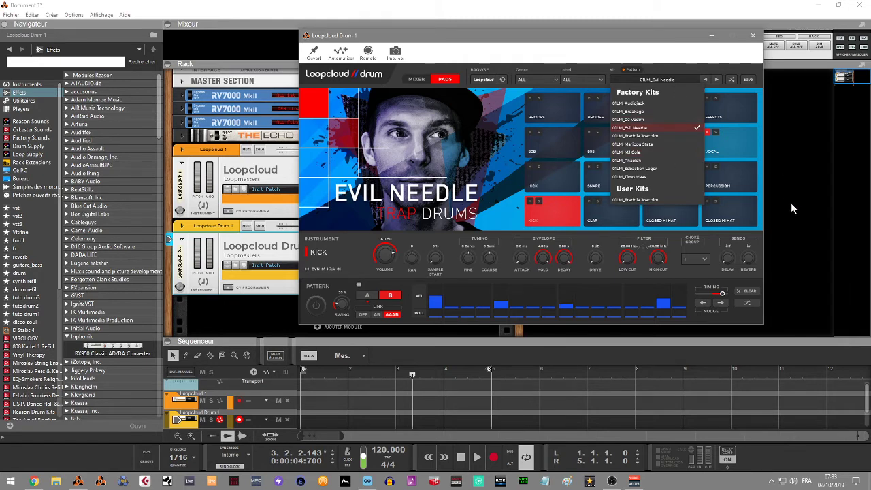
left_click(809, 240)
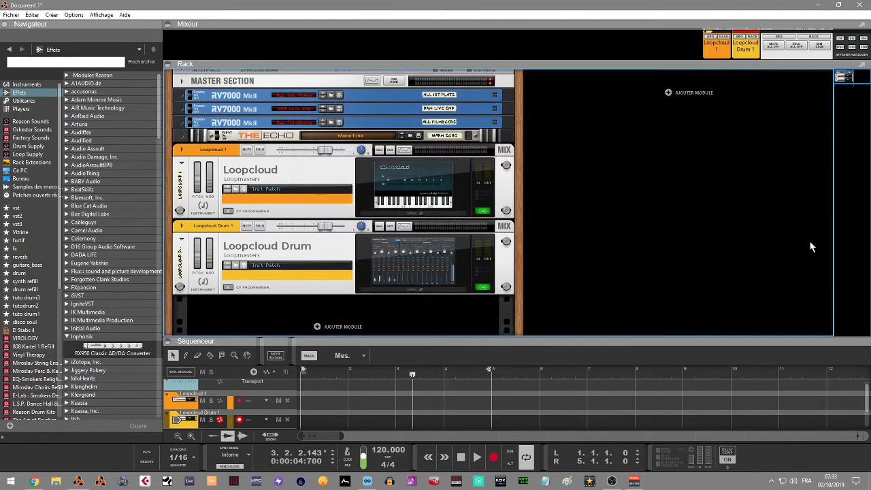
Step: Bring Loopcloud Drum back up to show its kit saving option, and close the instrument window
left_click(436, 285)
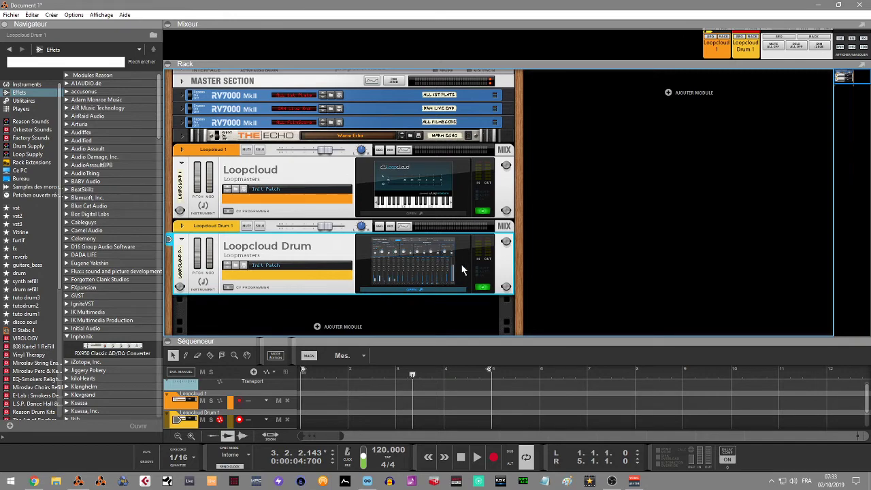
left_click(437, 293)
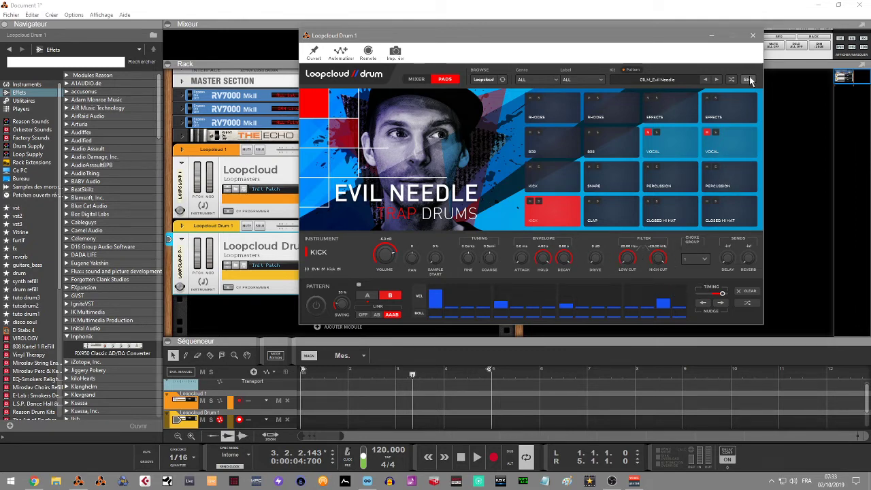
left_click(753, 37)
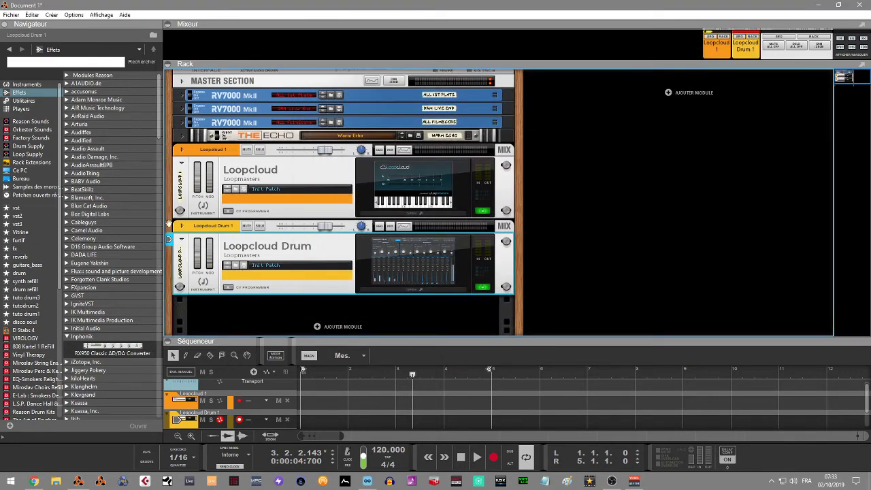
Step: Add the Loopmasters Loopcloud Play instrument to the rack below Loopcloud Drum and move its window clear of the browser
left_click_drag(158, 129, 166, 160)
left_click(25, 84)
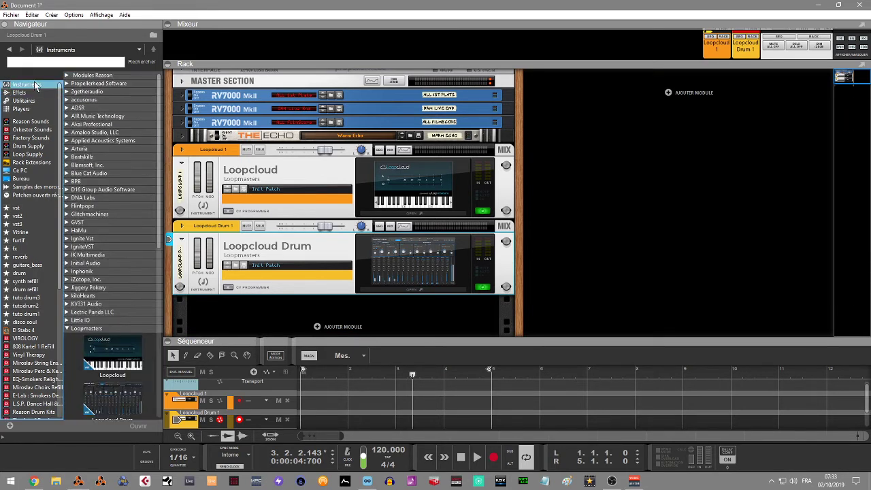
scroll(160, 213, "down", 4)
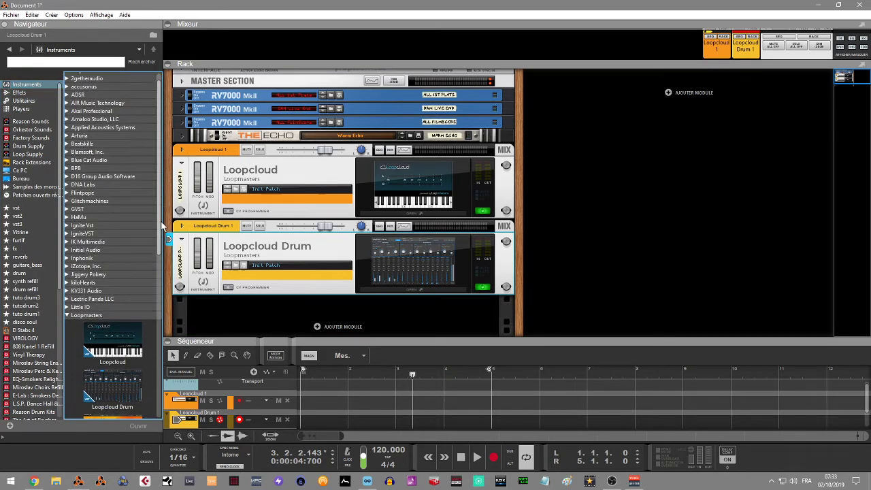
mouse_move(121, 376)
left_mouse_down()
mouse_move(266, 297)
mouse_move(286, 319)
left_mouse_up()
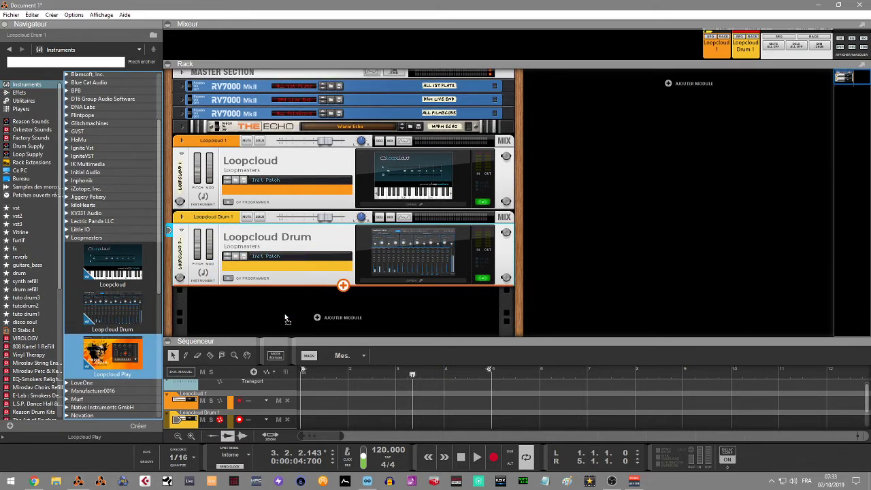
left_click_drag(284, 314, 287, 314)
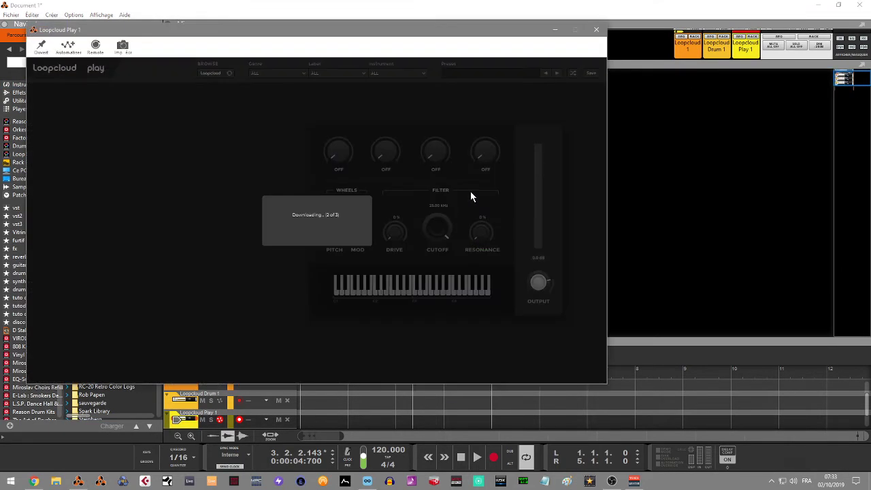
left_click_drag(401, 31, 568, 57)
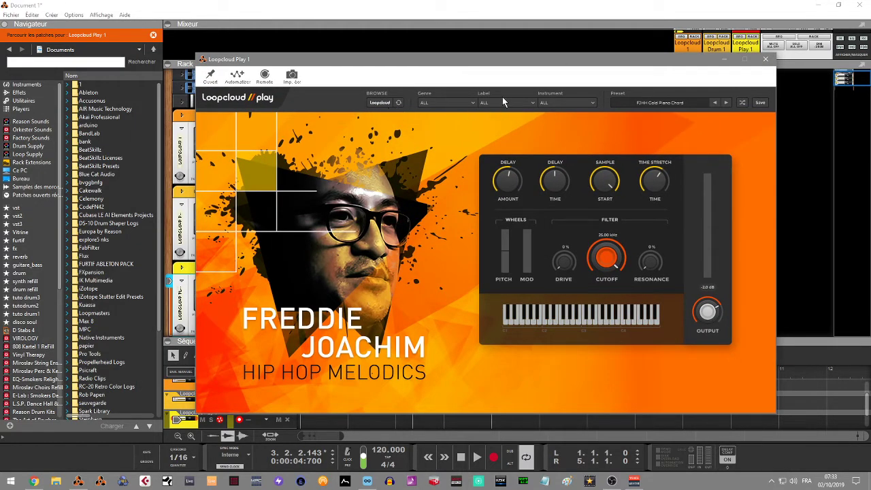
Step: Look through Loopcloud Play's instrument and genre filters and load the Dub Organ preset from Prince Fatty Dub Organs
left_click(565, 102)
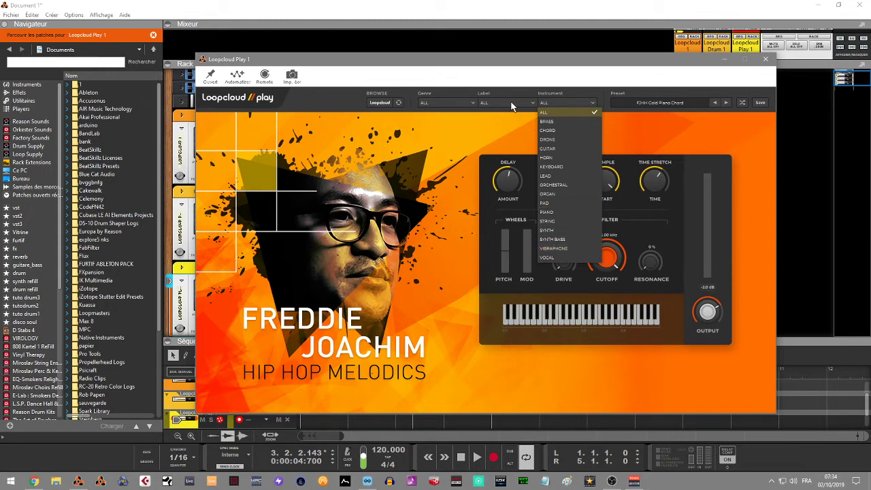
left_click(446, 103)
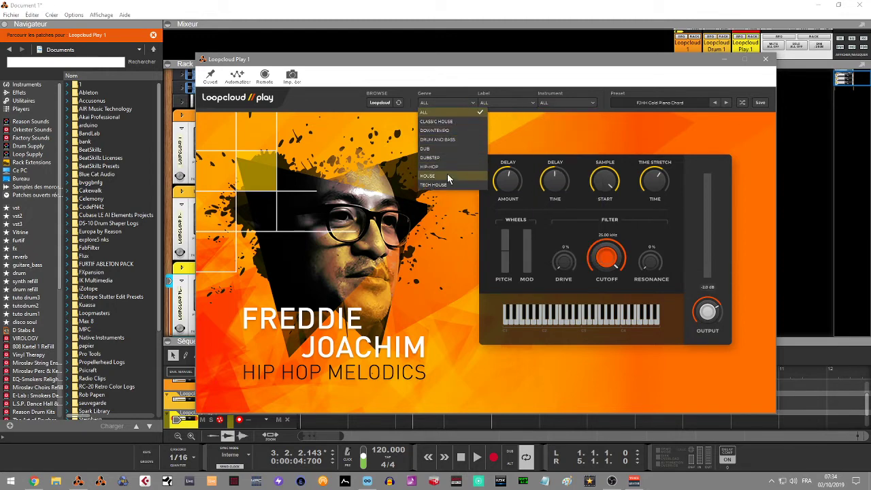
left_click(667, 105)
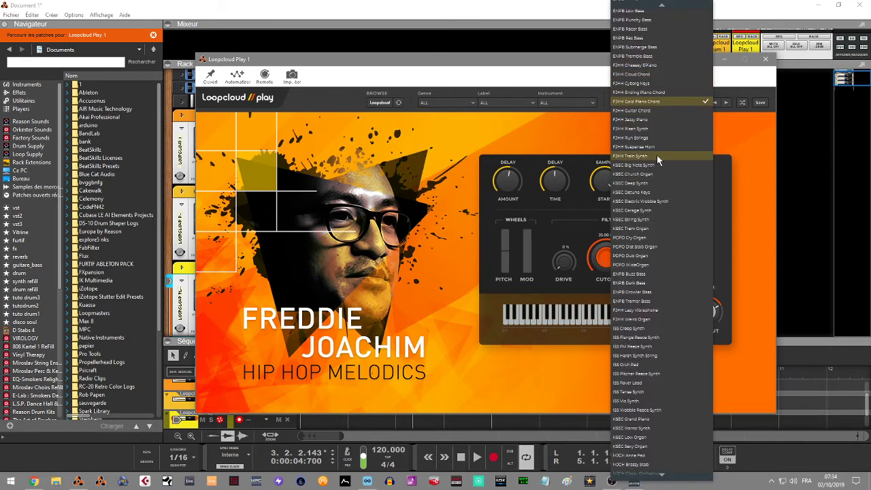
left_click(655, 254)
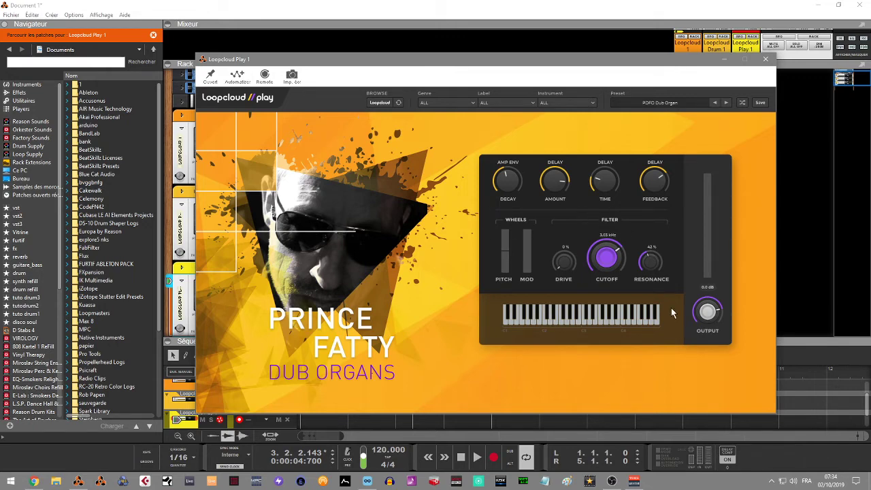
Step: Shape the Dub Organ with filter drive at about 46 %, cutoff at about 109 Hz, a shorter amp decay and an adjusted delay time
mouse_move(605, 256)
left_mouse_down()
mouse_move(604, 297)
mouse_move(601, 246)
left_mouse_up()
left_click_drag(562, 272, 566, 191)
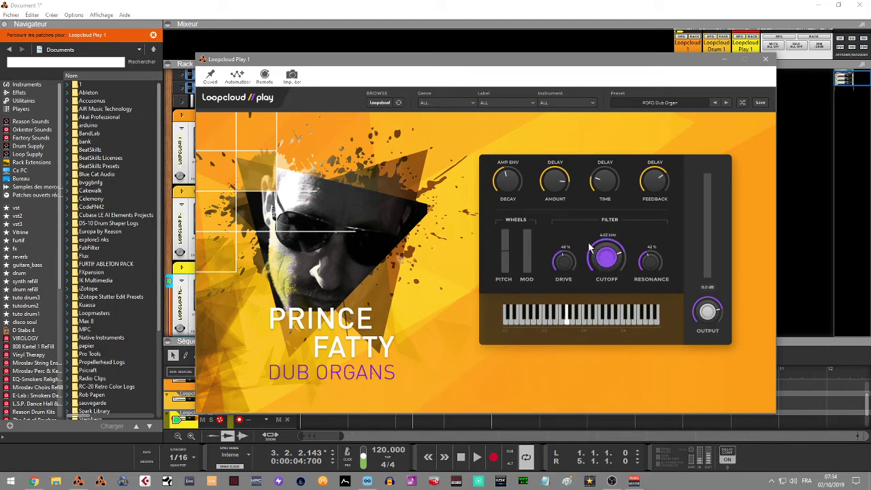
left_click_drag(591, 249, 610, 304)
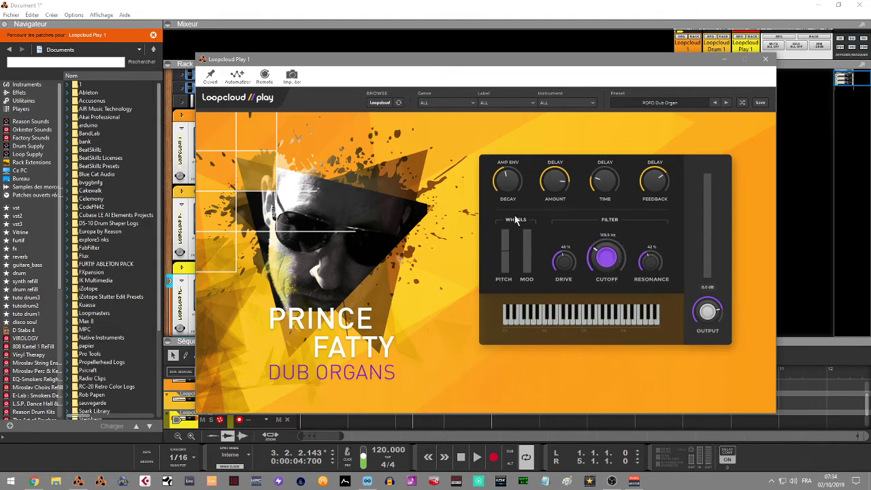
left_click_drag(512, 182, 515, 249)
left_click_drag(611, 176, 611, 166)
left_click_drag(612, 185, 612, 181)
Step: Load the ENPB Buzz Bass preset, lower its filter cutoff, raise the resonance and set the drive to 40 %
left_click(684, 102)
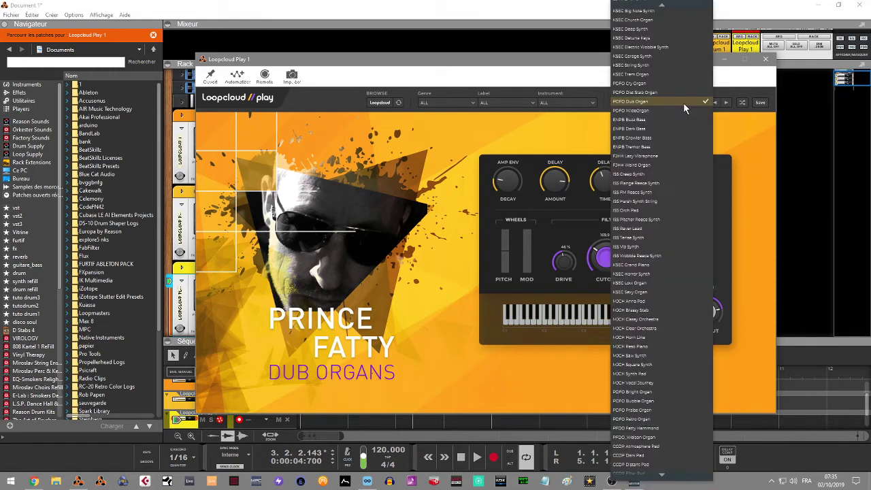
left_click(670, 120)
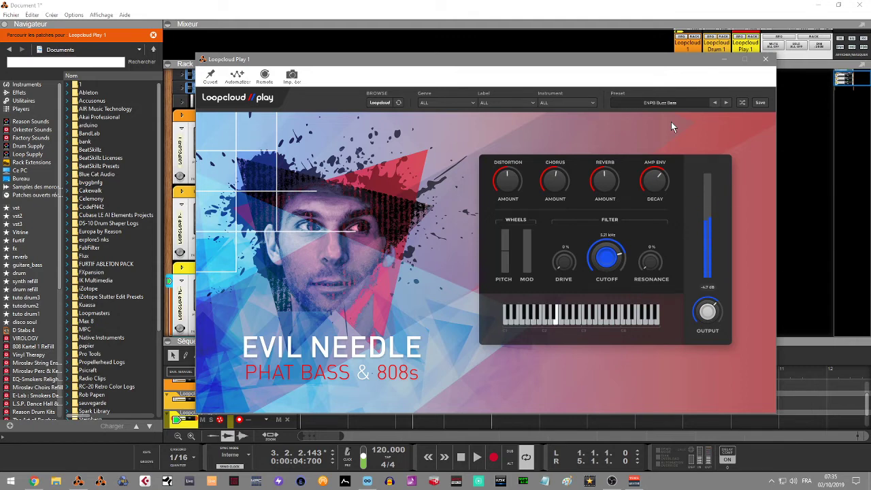
left_click_drag(605, 259, 597, 289)
left_click_drag(652, 234, 654, 205)
left_click_drag(565, 263, 571, 235)
Step: Load the ISS Harsh Synth String preset and shape it with cutoff at about 1.14 kHz, drive at 11 % and less distortion amount
left_click(631, 104)
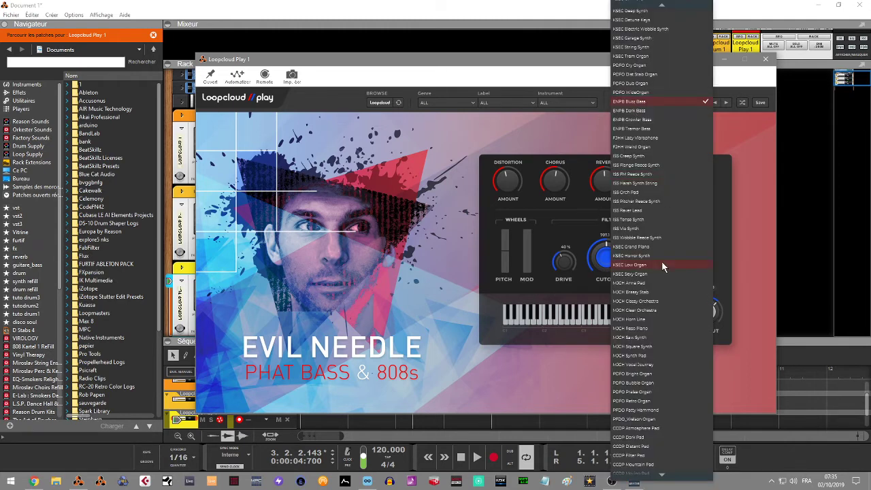
left_click(656, 185)
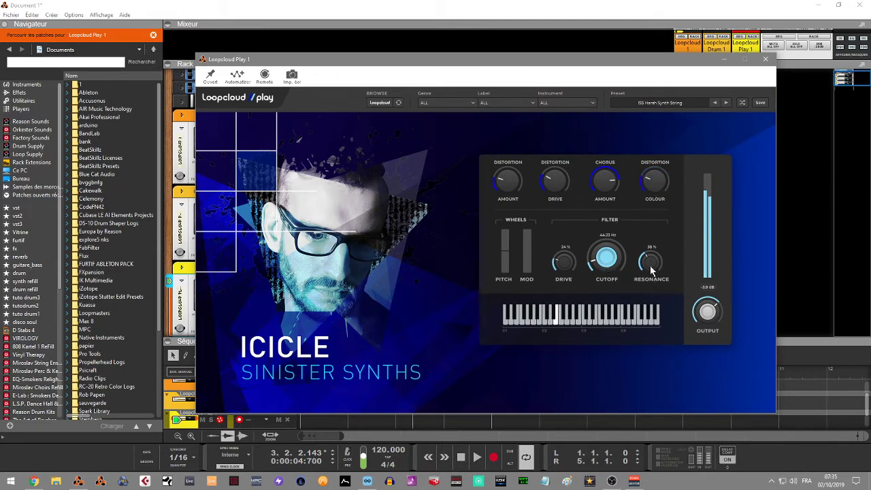
left_click_drag(616, 246, 616, 217)
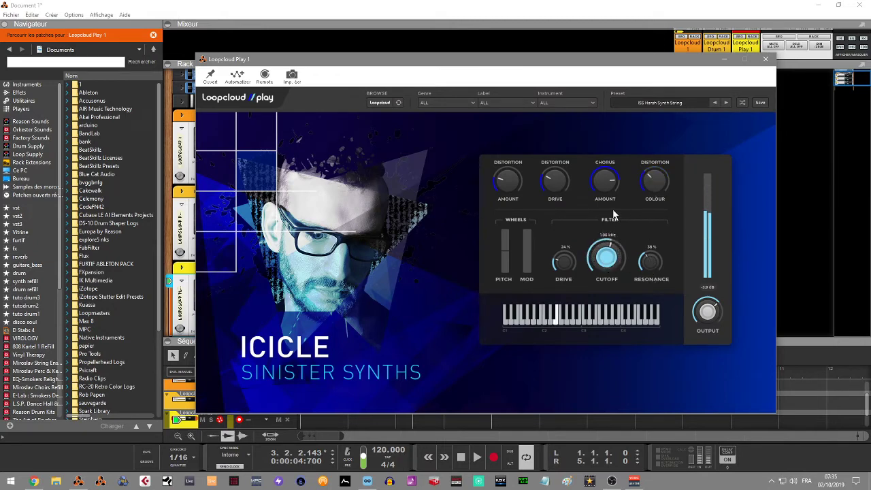
left_click_drag(567, 256, 560, 278)
left_click_drag(514, 185, 511, 193)
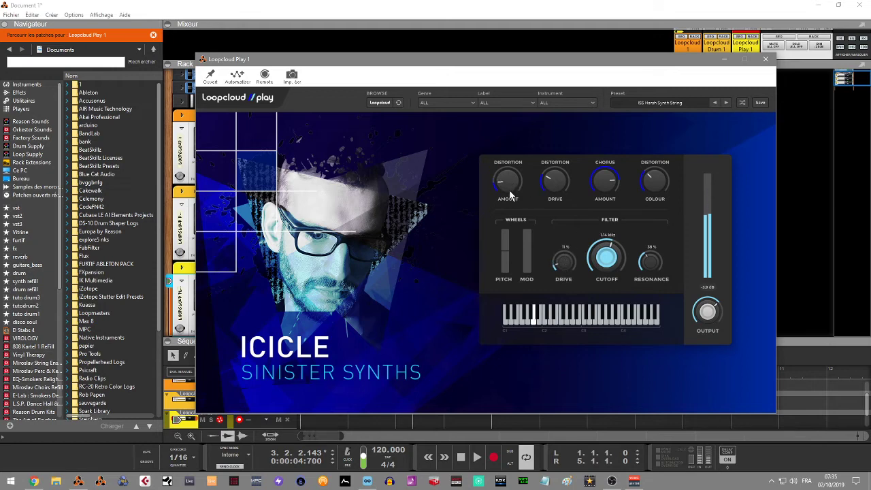
Step: View Loopcloud Play's information panel with its pack and support links, and look through the available genres
left_click(266, 100)
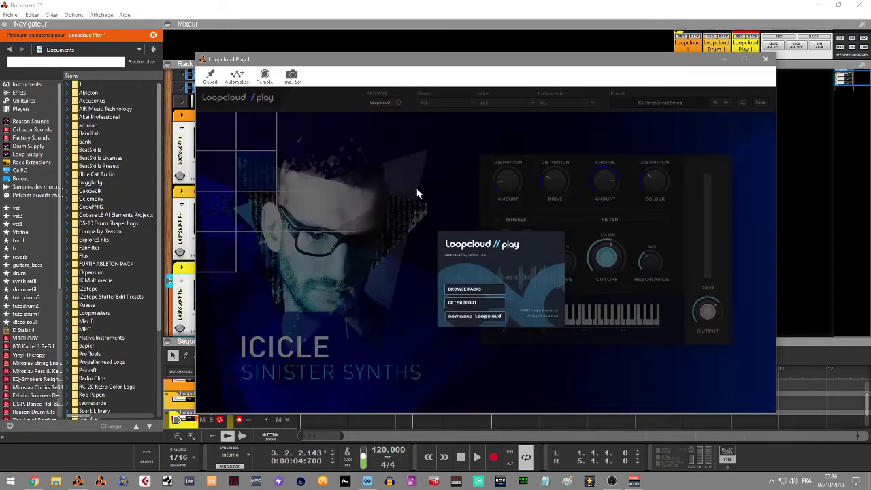
left_click(481, 245)
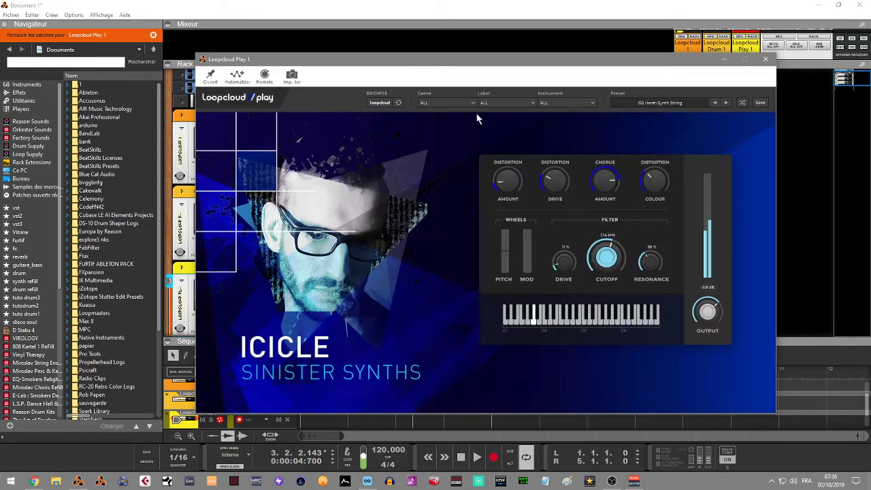
left_click(447, 101)
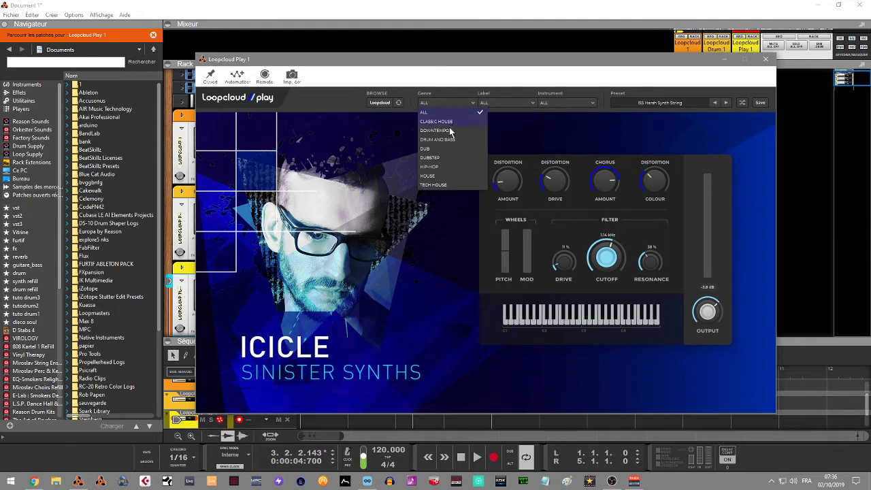
left_click(520, 83)
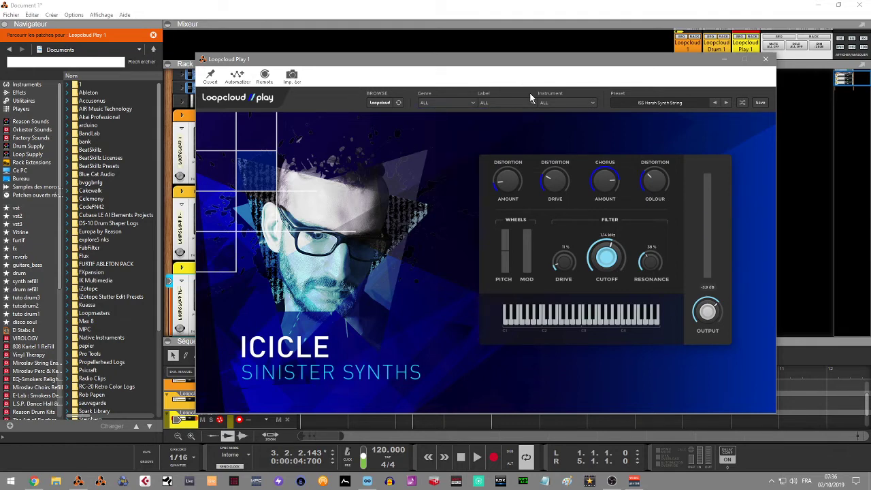
Step: Load the CCDP Mountain Pad preset from Carl Cox Dream Pads and display the label filter choices
left_click(676, 106)
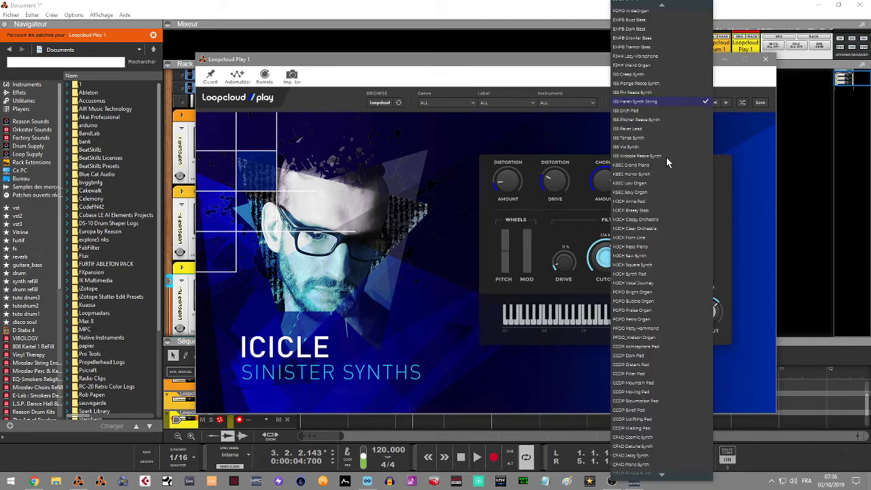
left_click(637, 387)
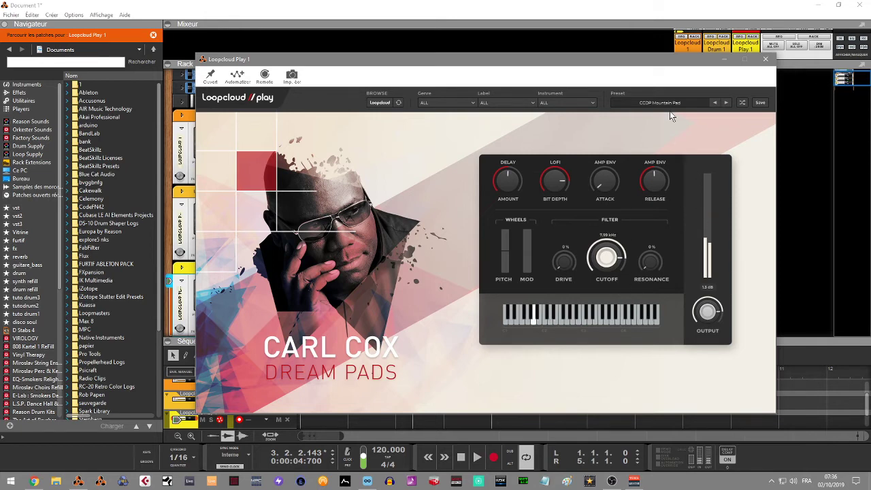
left_click(491, 104)
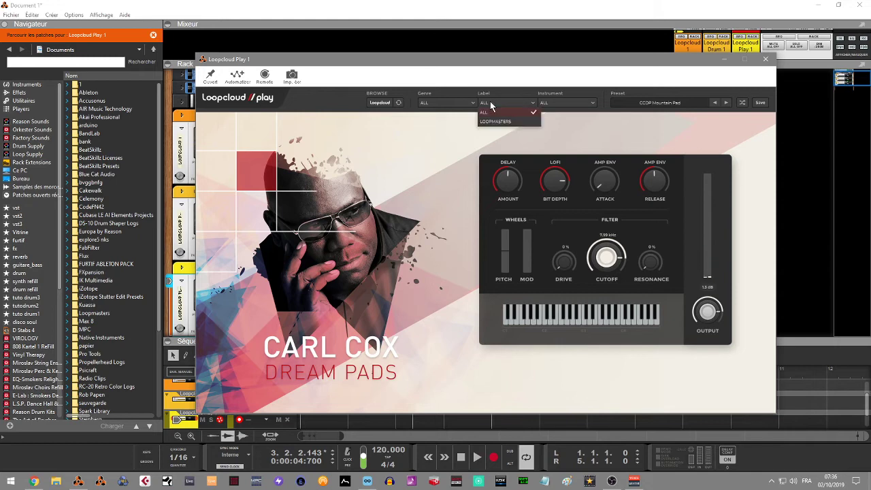
Step: Filter the presets to the PIANO instrument and lower the Mountain Pad's filter cutoff and lofi bit depth
left_click(464, 104)
left_click(559, 105)
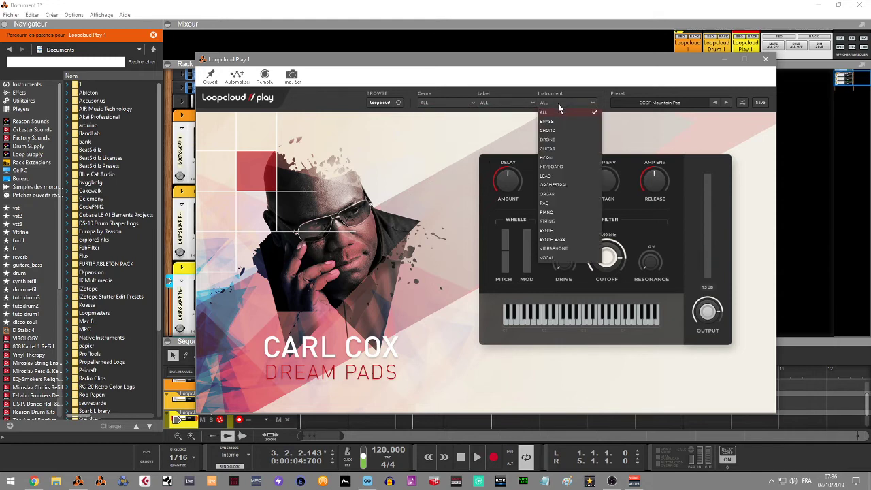
left_click(548, 211)
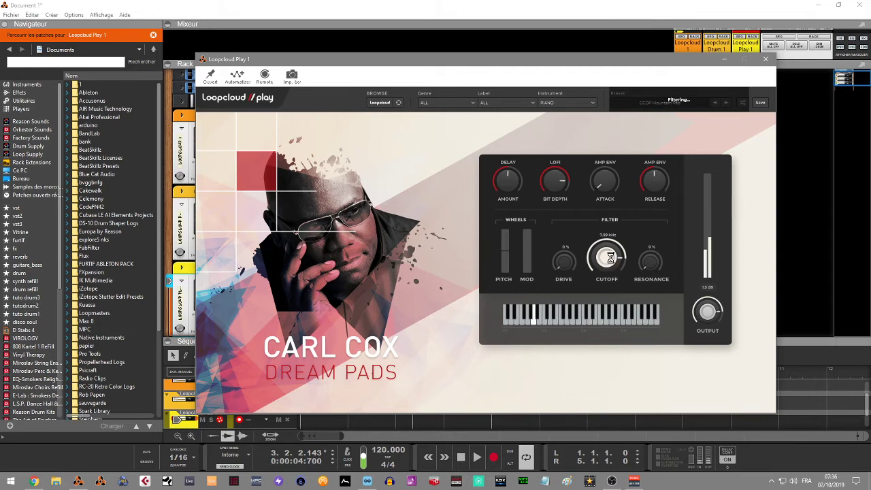
mouse_move(611, 263)
left_mouse_down()
mouse_move(609, 296)
mouse_move(608, 274)
left_mouse_up()
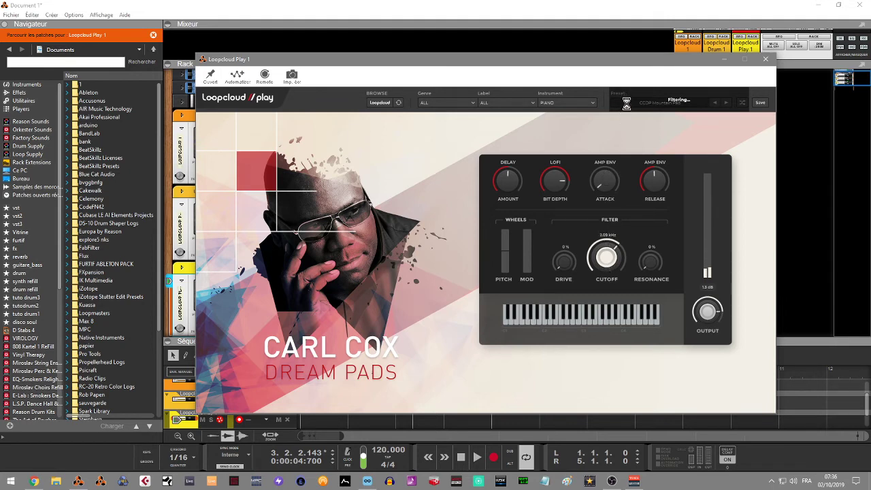
left_click_drag(652, 180, 639, 156)
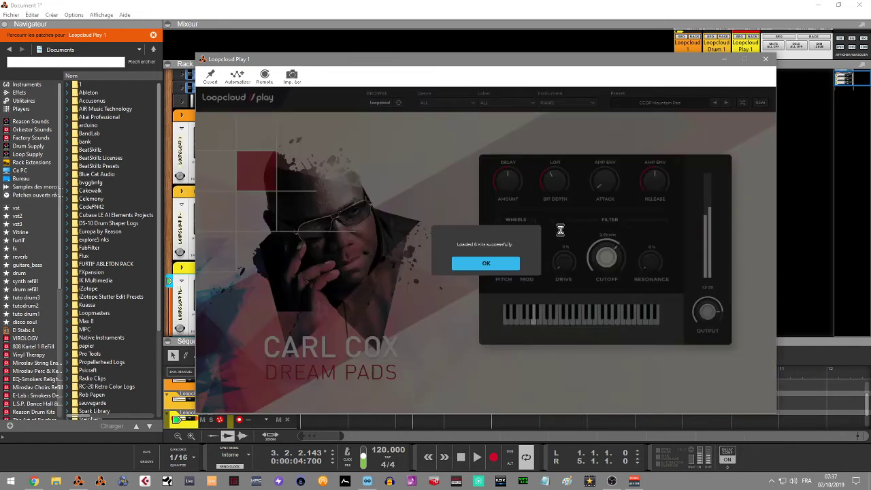
left_click(516, 263)
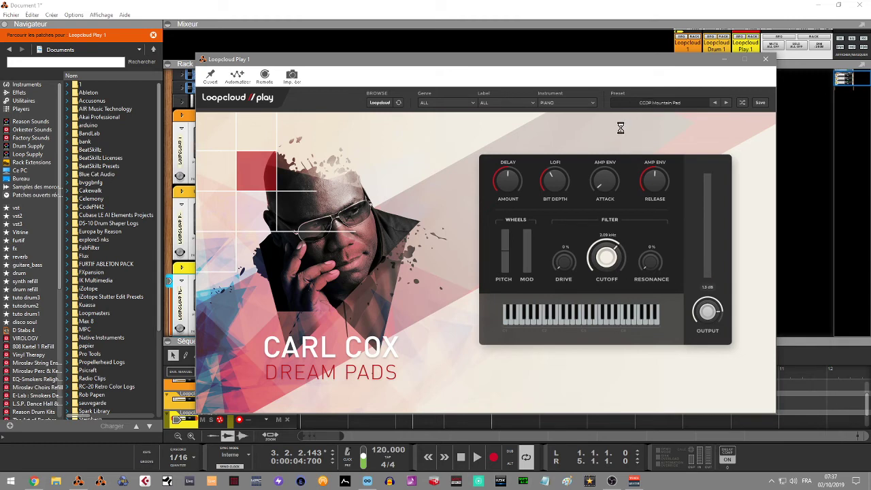
Step: Load the FJHH Cheesey EPiano preset and set cutoff to 995.7 Hz, resonance to 51 % and drive to 22 %, with more chorus and reverb
left_click(652, 103)
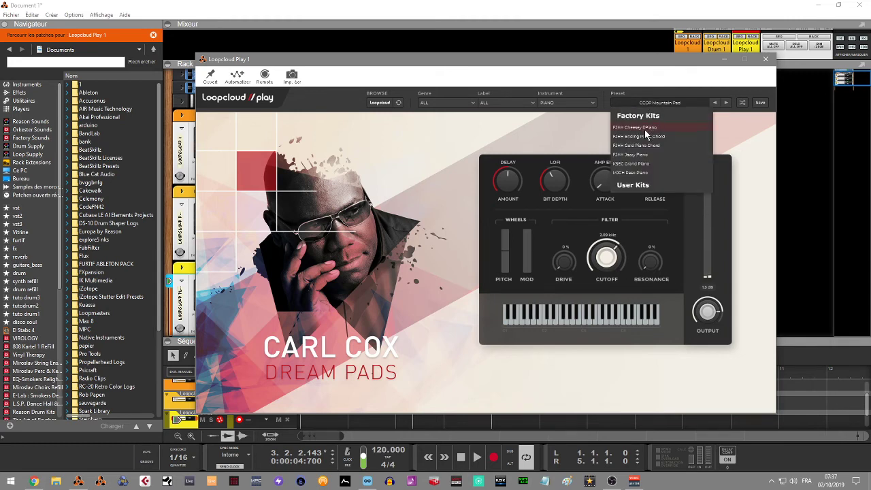
left_click(644, 129)
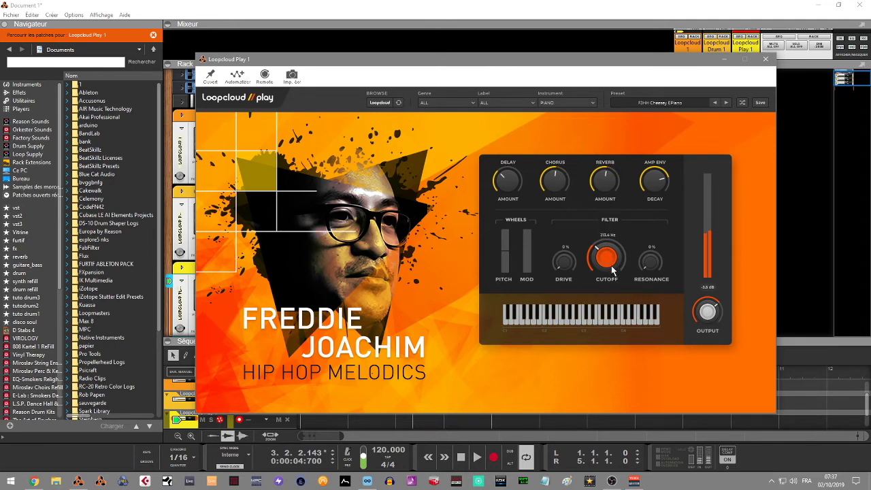
left_click_drag(610, 253, 636, 235)
left_click_drag(648, 271, 642, 198)
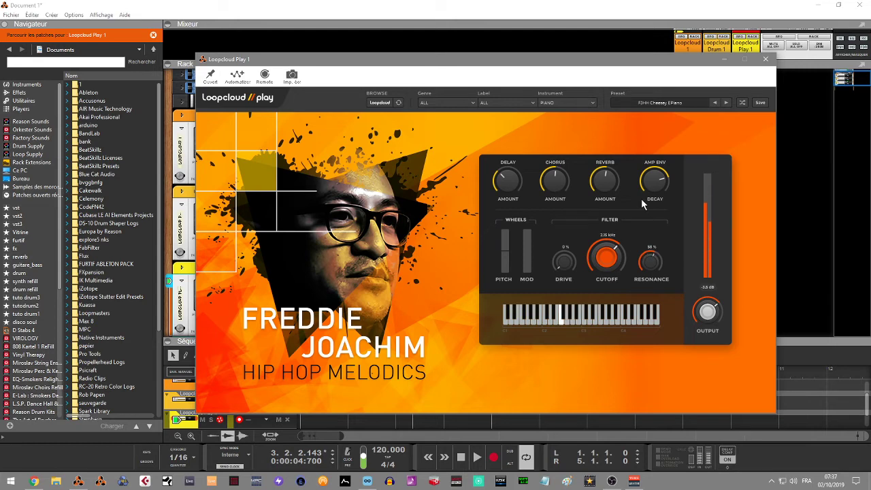
left_click_drag(609, 259, 605, 270)
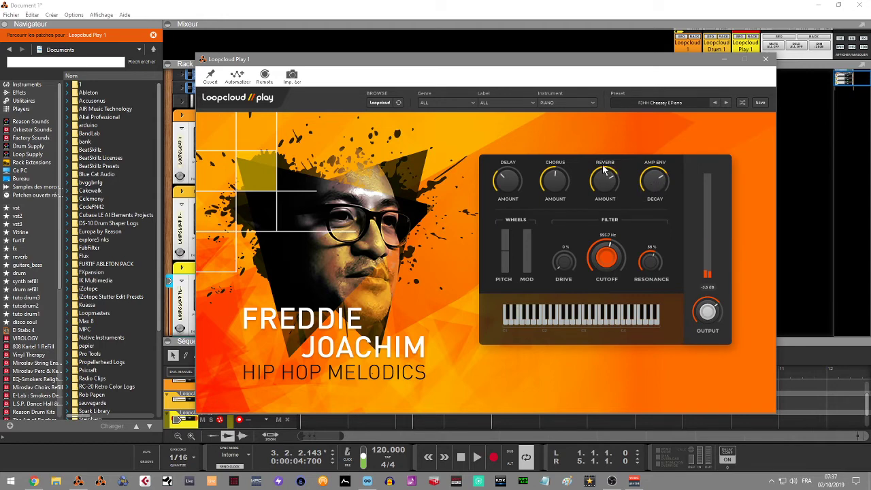
left_click_drag(569, 258, 572, 242)
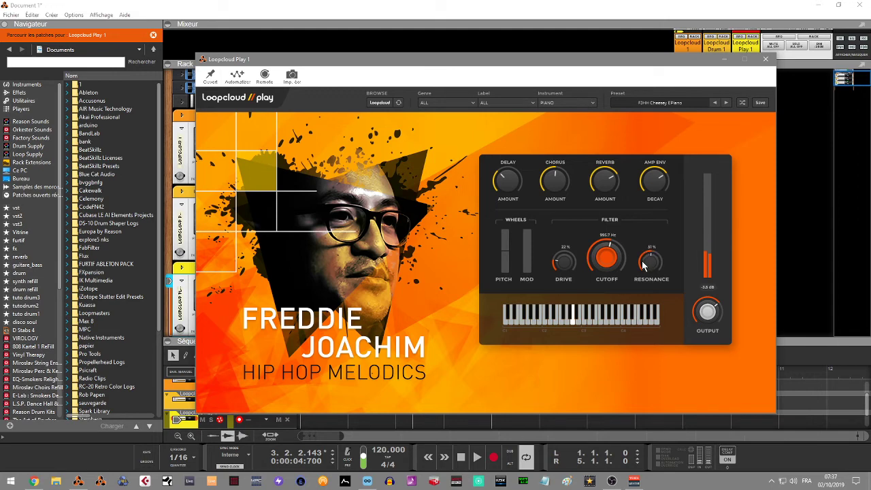
left_click_drag(562, 189, 594, 134)
Step: Load the FJHH Gold Piano Chord preset, set cutoff to 1.66 kHz and resonance to 28 %, and lower the sample start
left_click(657, 102)
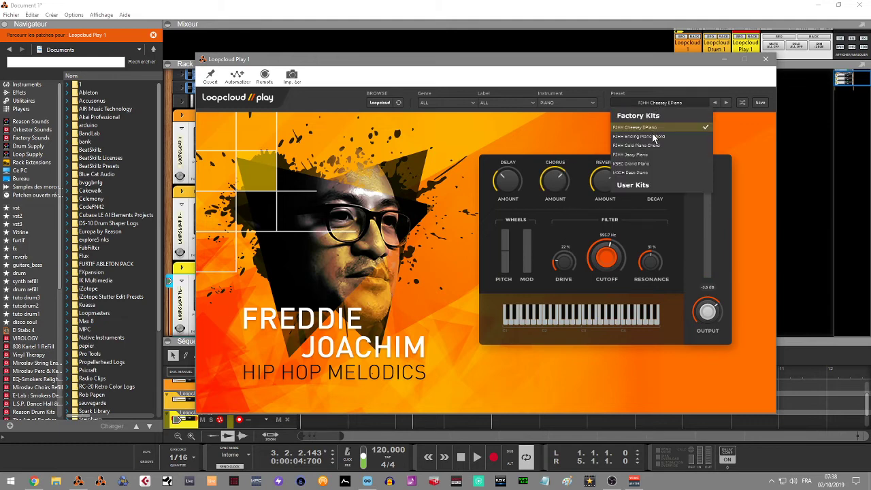
left_click(648, 145)
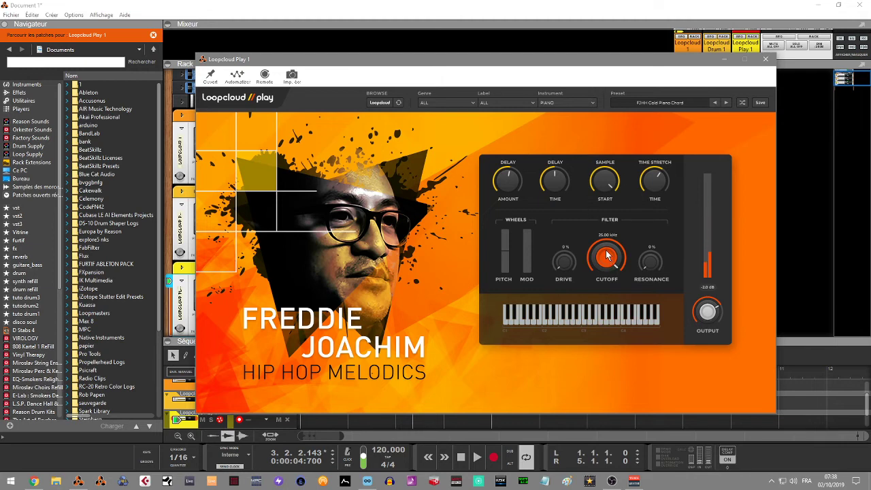
left_click_drag(606, 256, 600, 296)
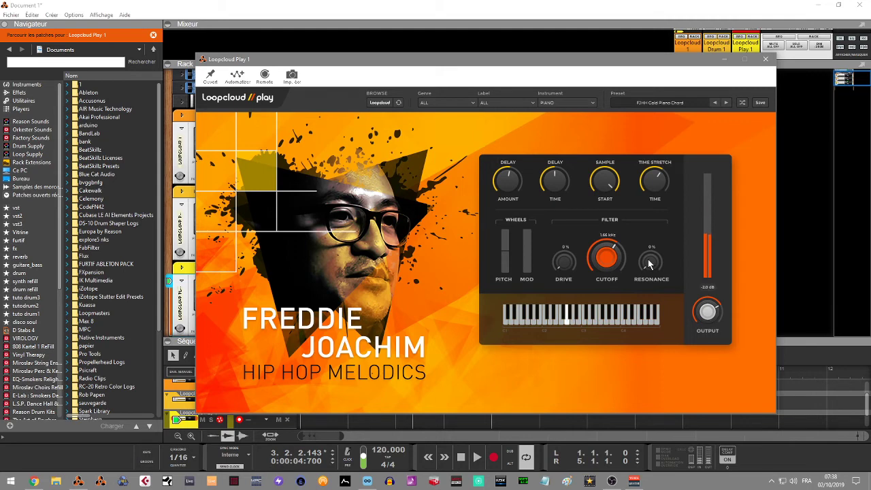
left_click_drag(651, 263, 647, 227)
left_click_drag(607, 177, 602, 190)
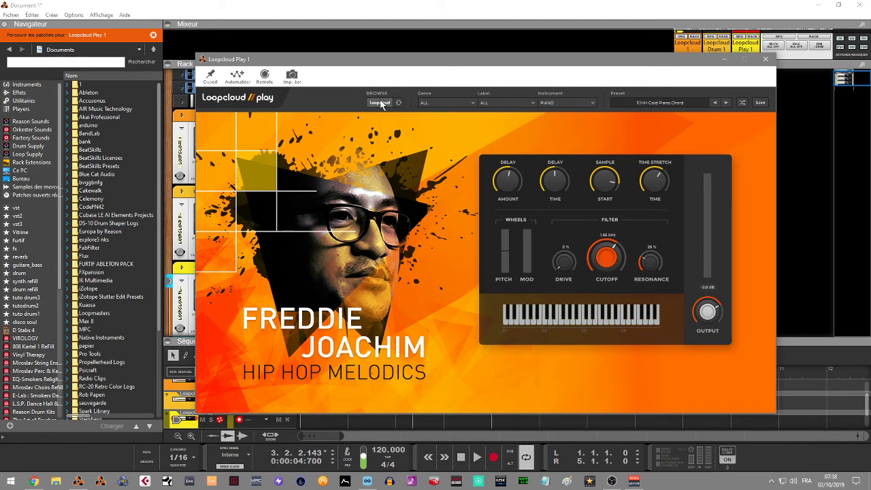
Step: Switch to Loopcloud, make room by hiding the effects and shrinking the waveform editor, and browse the Loopcloud Play products
left_click(368, 482)
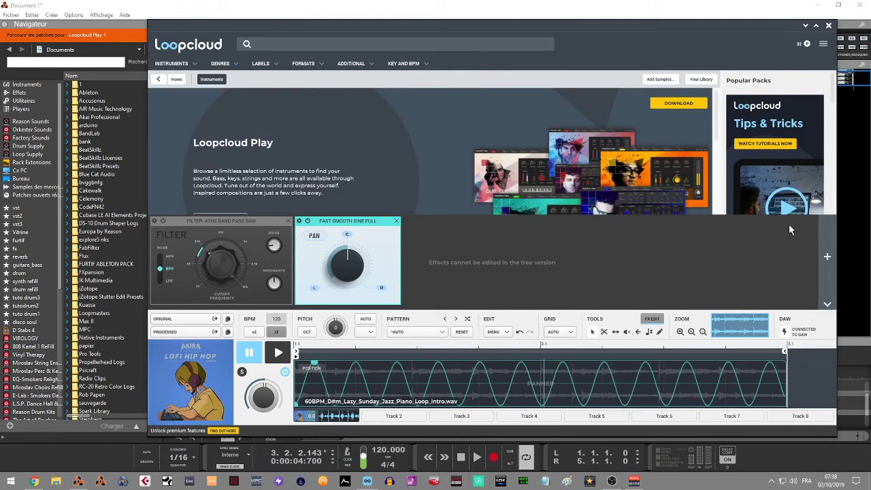
left_click(827, 306)
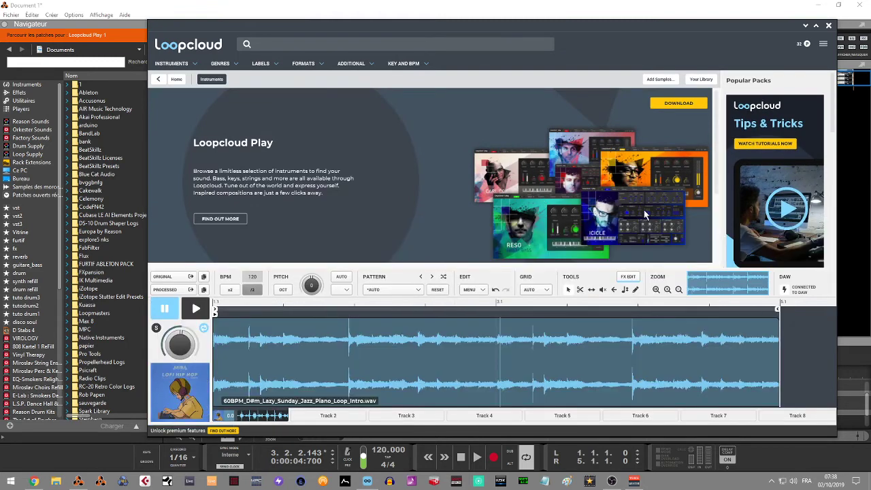
scroll(783, 109, "down", 1)
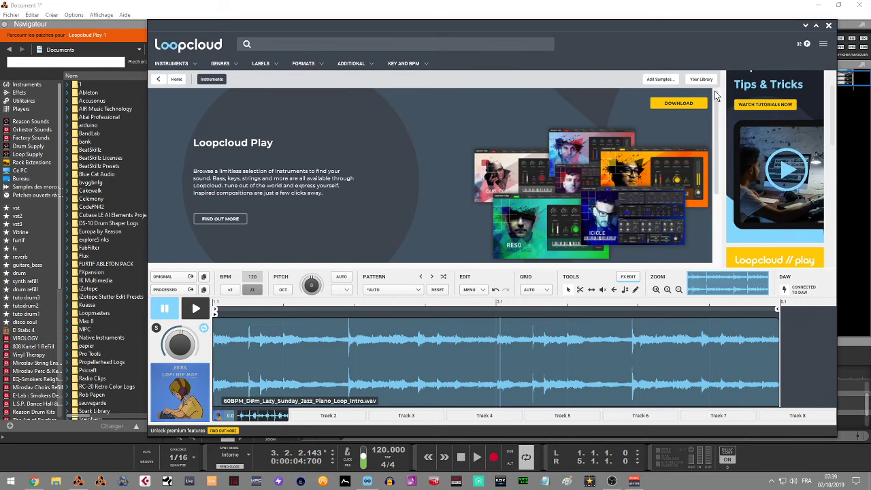
scroll(724, 126, "down", 1)
scroll(724, 126, "down", 2)
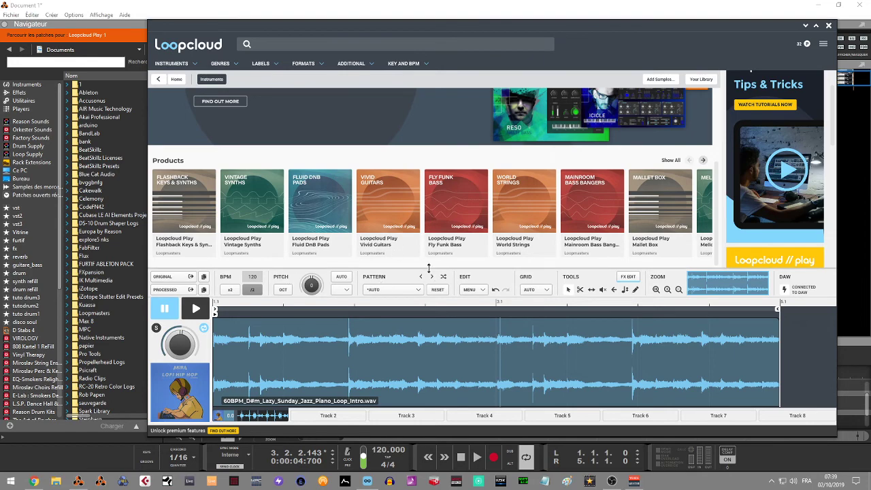
left_click_drag(429, 267, 422, 333)
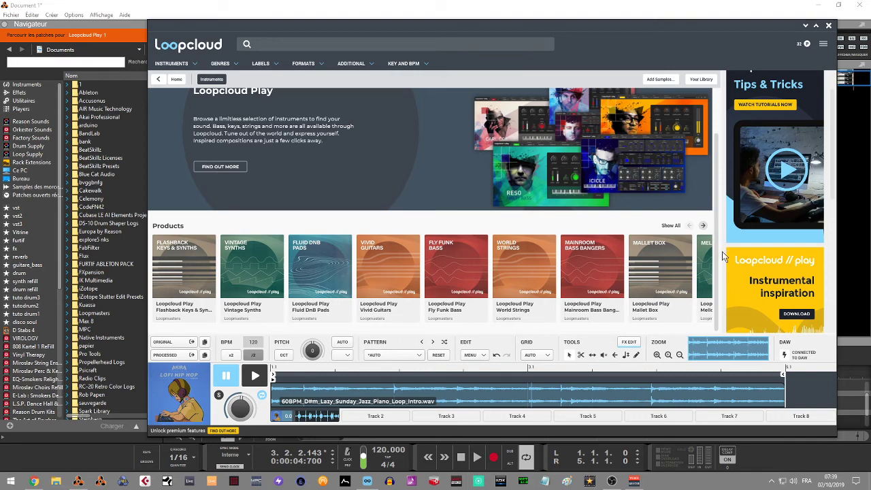
left_click(704, 225)
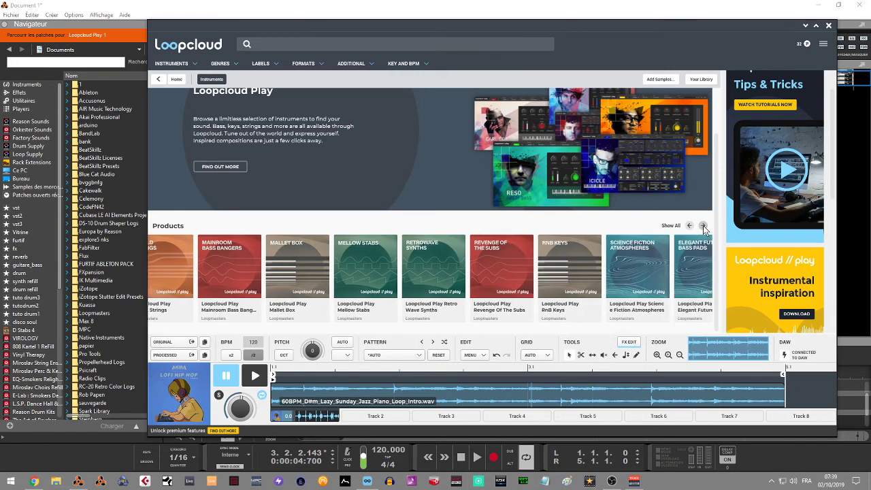
left_click(703, 226)
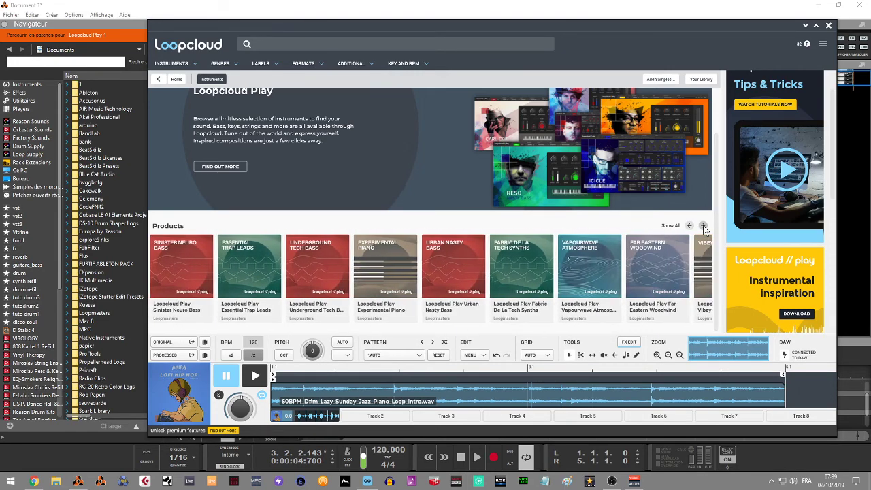